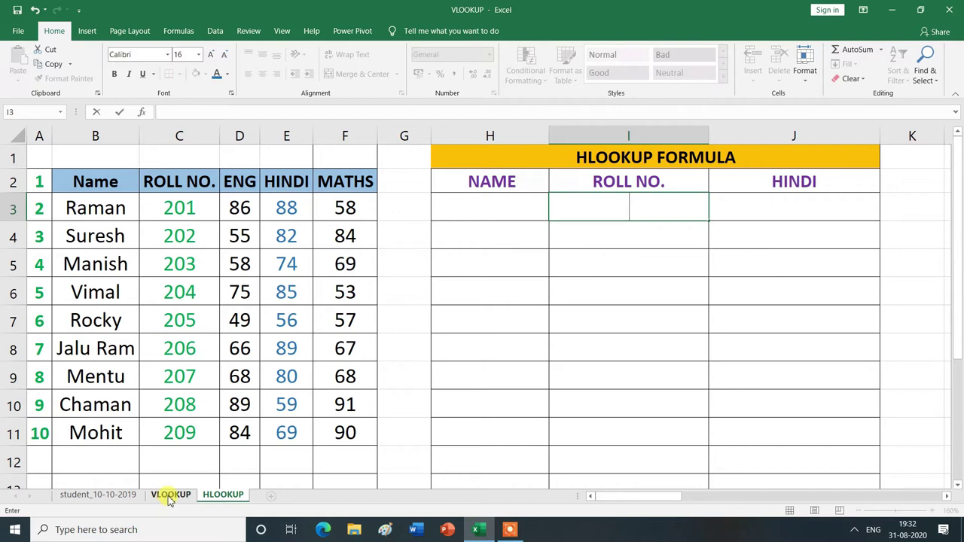
# Step: Check the VLOOKUP sheet, then search Insert Function for HLOOKUP in I3
pyautogui.click(169, 501)
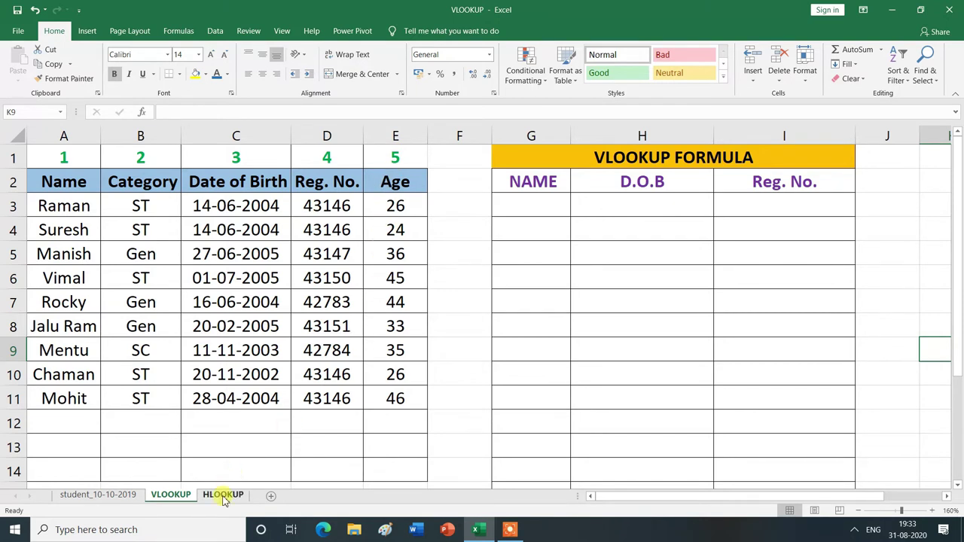
pyautogui.click(224, 496)
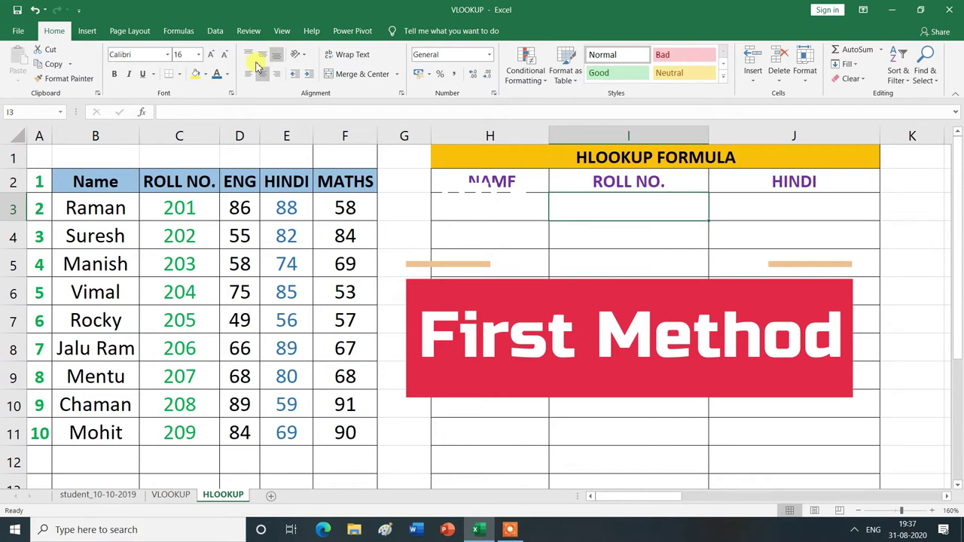
pyautogui.click(181, 31)
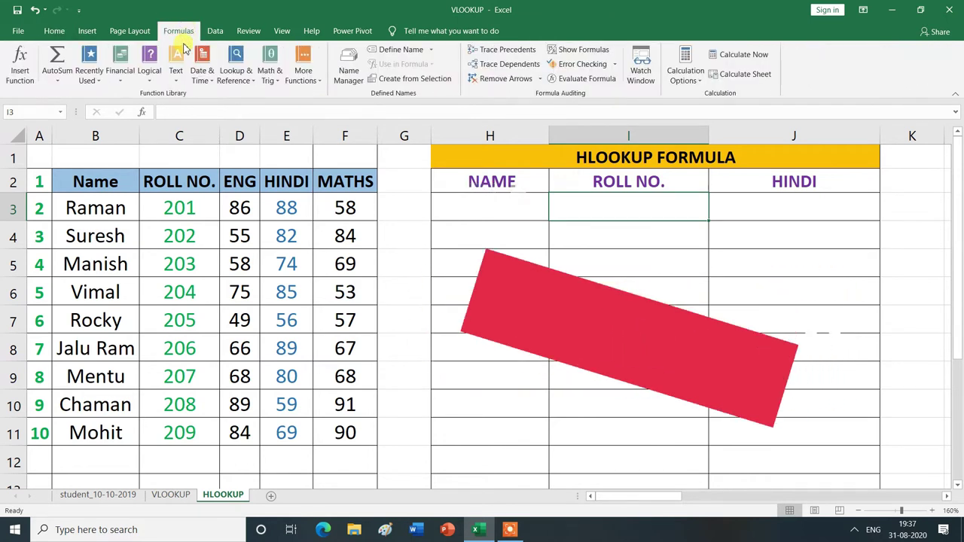
pyautogui.click(25, 78)
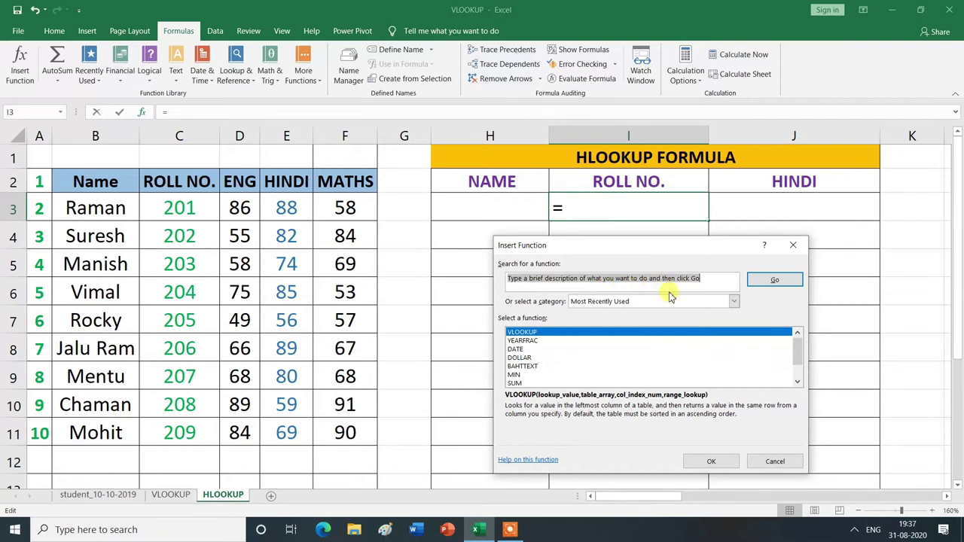
pyautogui.write('HLOOKUP')
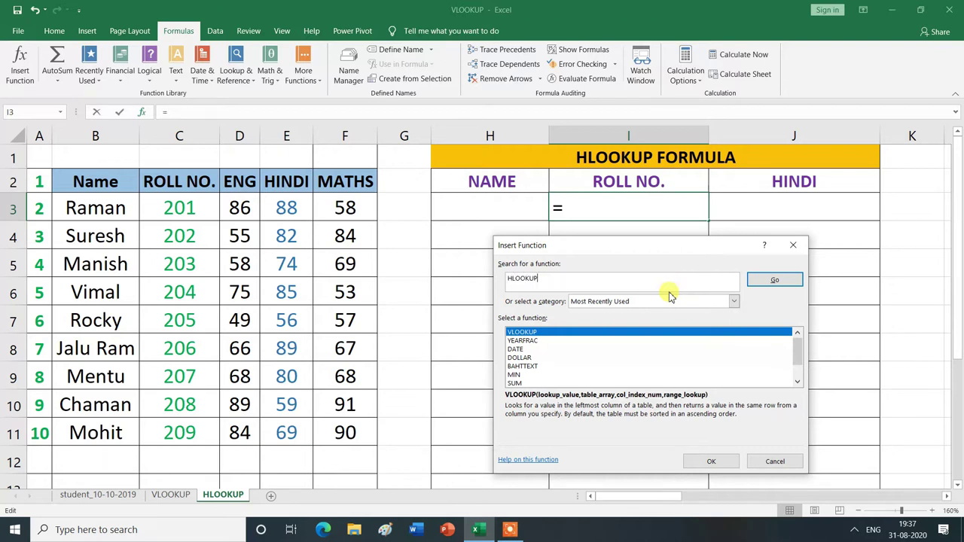
pyautogui.click(783, 284)
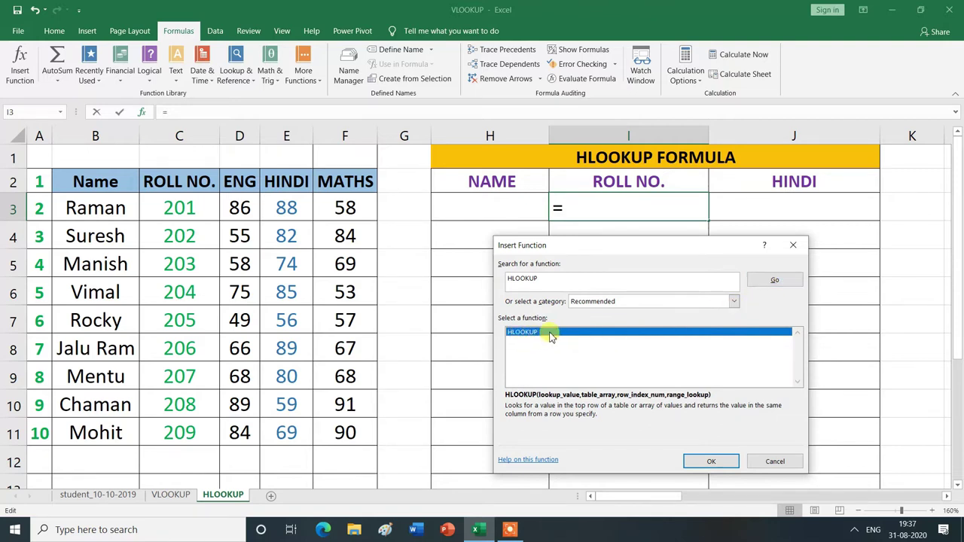
# Step: Fill HLOOKUP's arguments with C2, A2:F11, row 6 and FALSE, returning 205
pyautogui.click(711, 461)
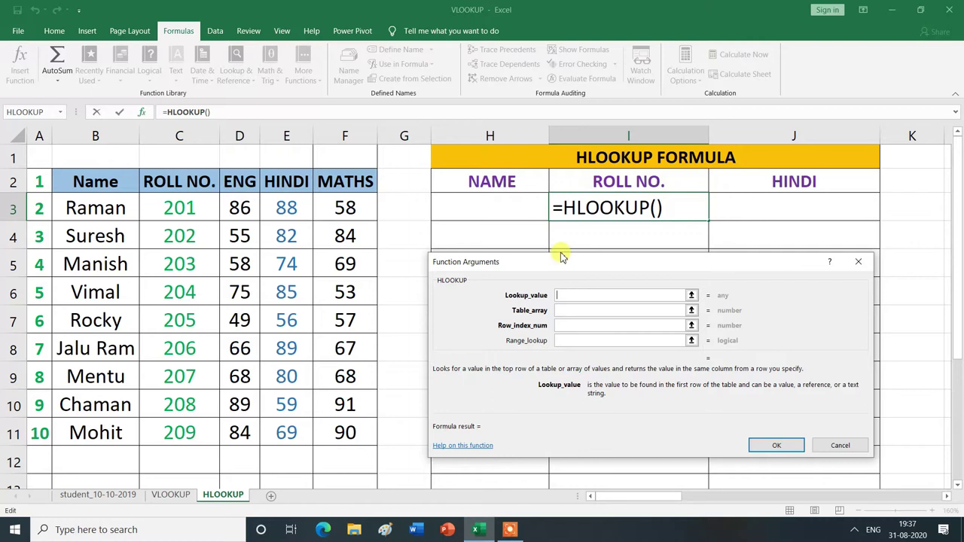
pyautogui.click(187, 181)
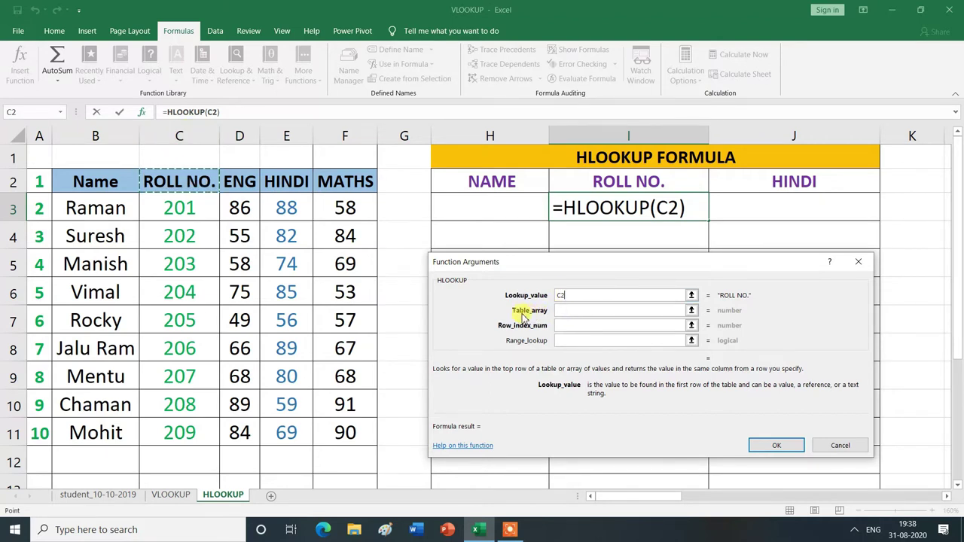
pyautogui.click(572, 310)
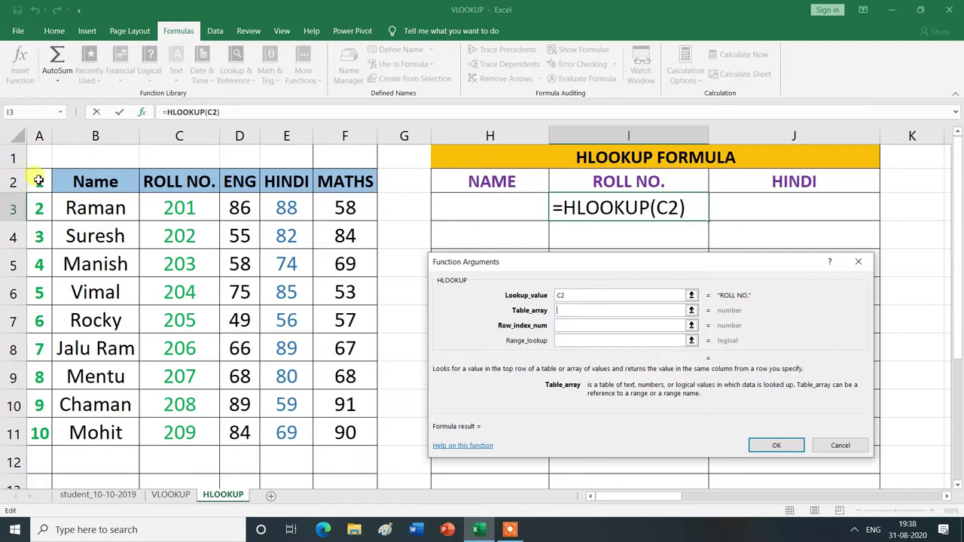
pyautogui.moveTo(35, 175); pyautogui.dragTo(352, 430)
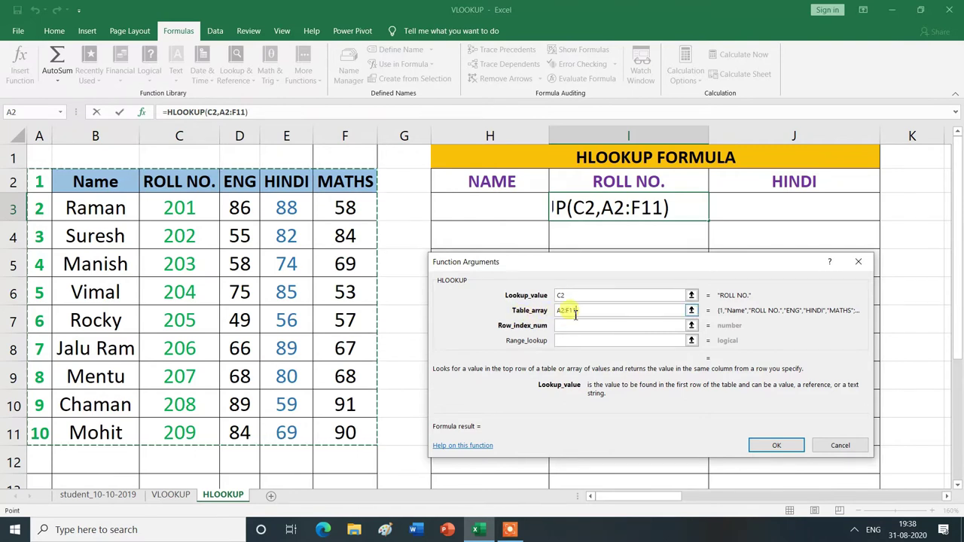
pyautogui.click(564, 325)
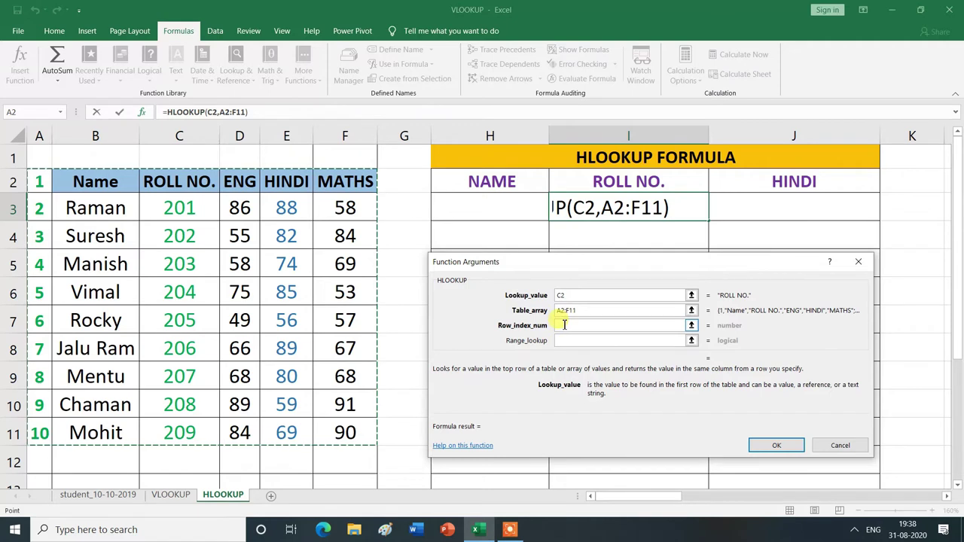
pyautogui.click(568, 325)
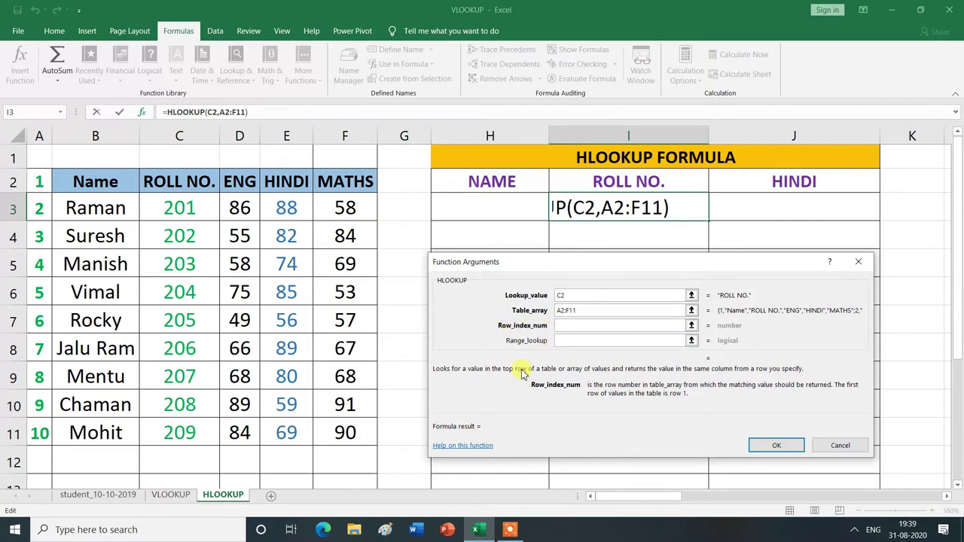
pyautogui.write('6')
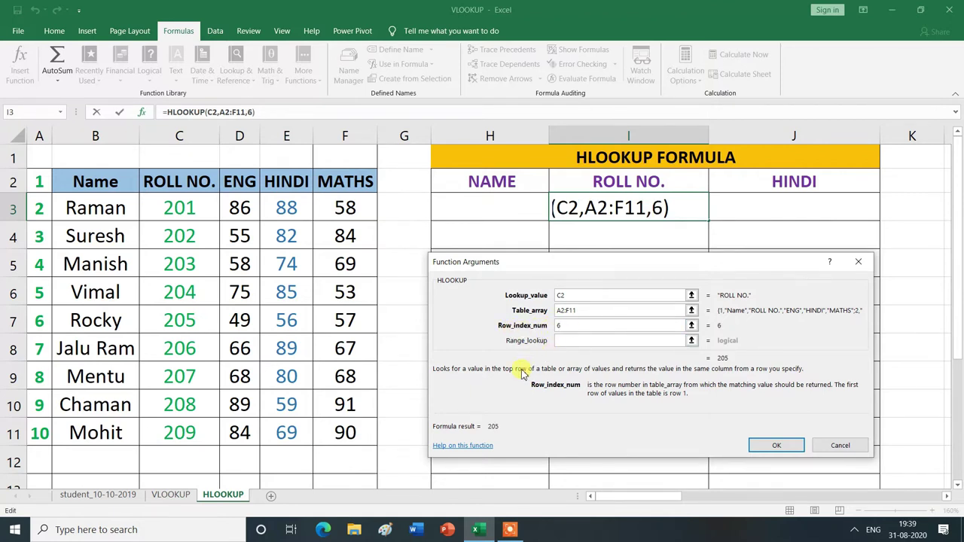
pyautogui.click(568, 340)
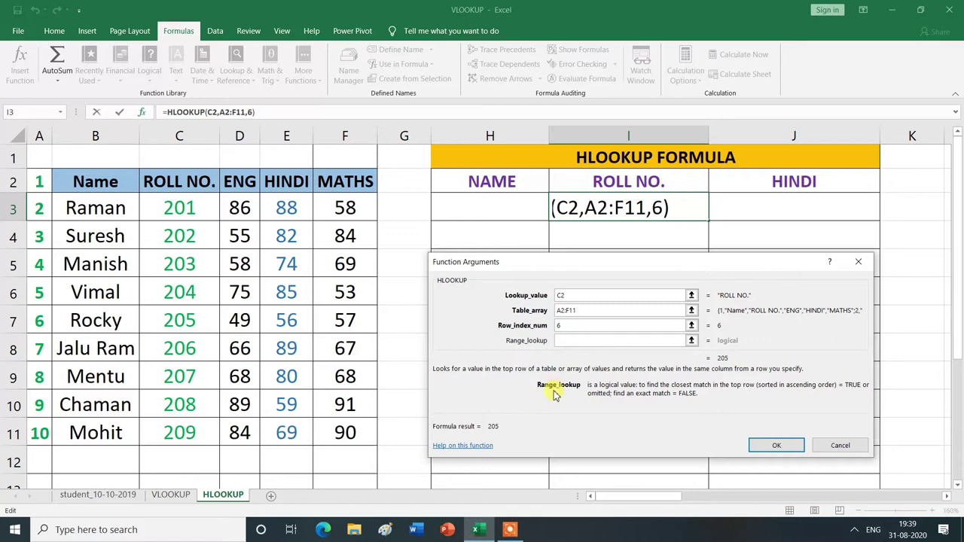
pyautogui.write('FALSE')
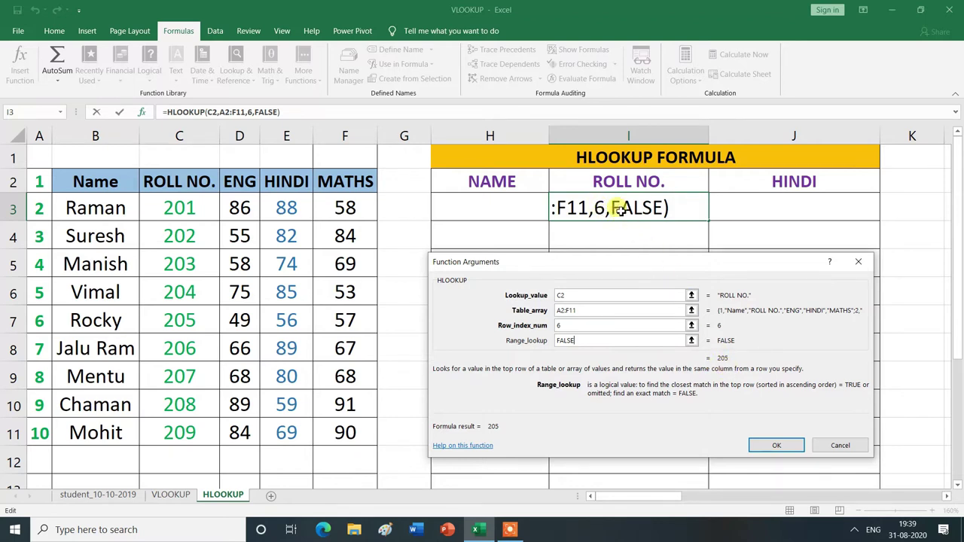
pyautogui.click(778, 446)
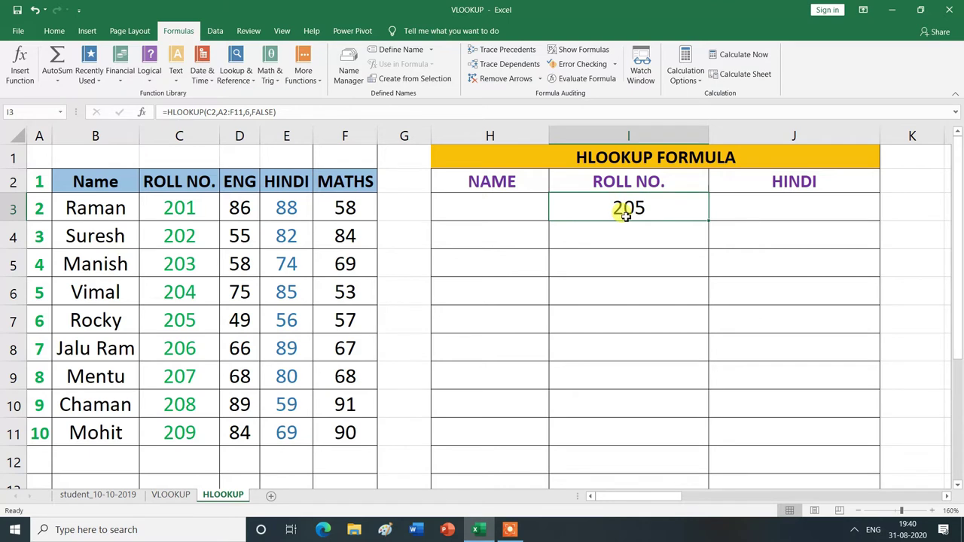
# Step: Delete the HLOOKUP formula from I3
pyautogui.press('Delete')
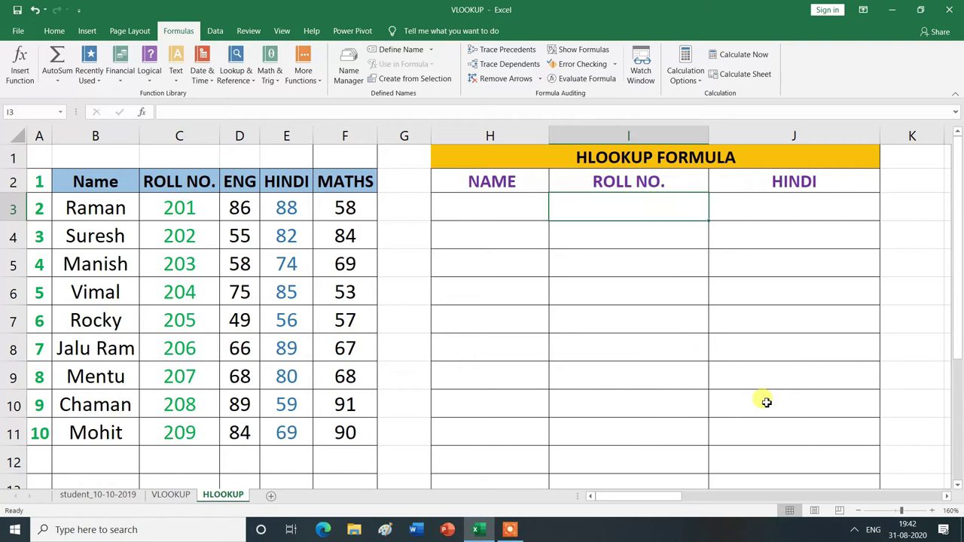
# Step: Type =HLOOKUP(C2,A2:F11,5,FALSE) into I3 so it returns 204
pyautogui.write('=')
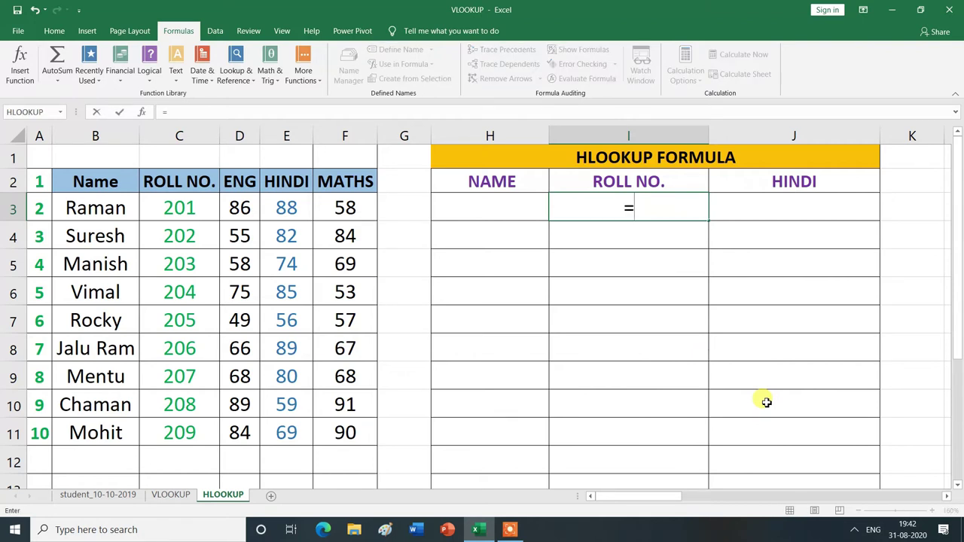
pyautogui.write('HL')
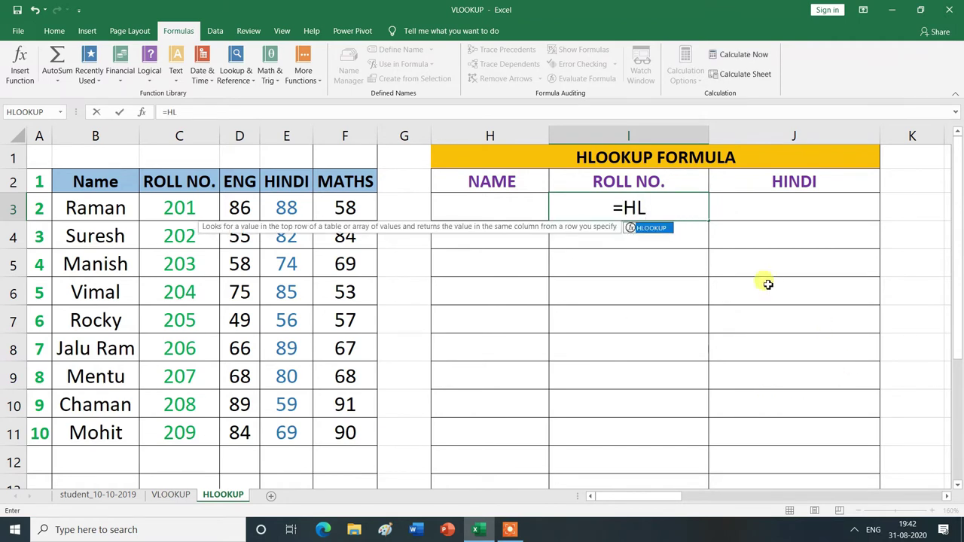
pyautogui.doubleClick(664, 228)
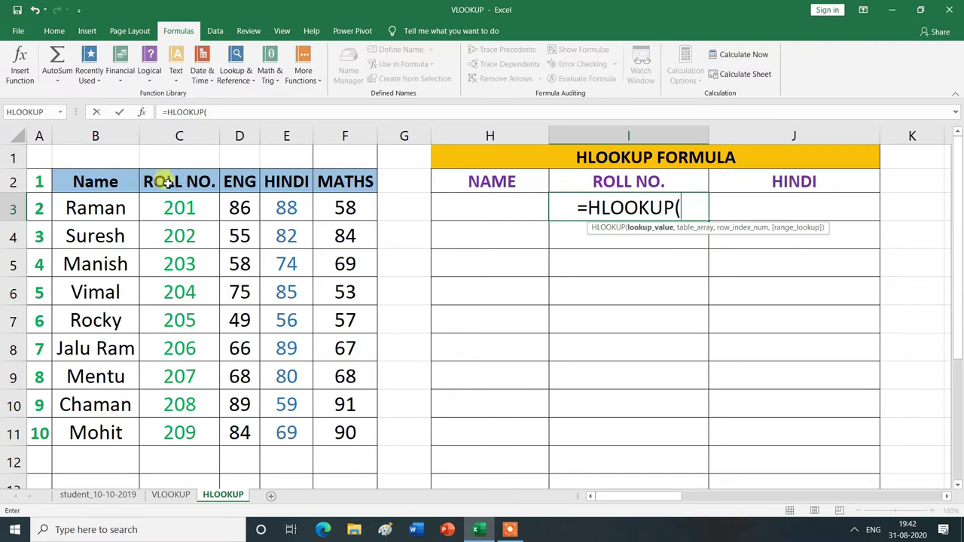
pyautogui.click(178, 183)
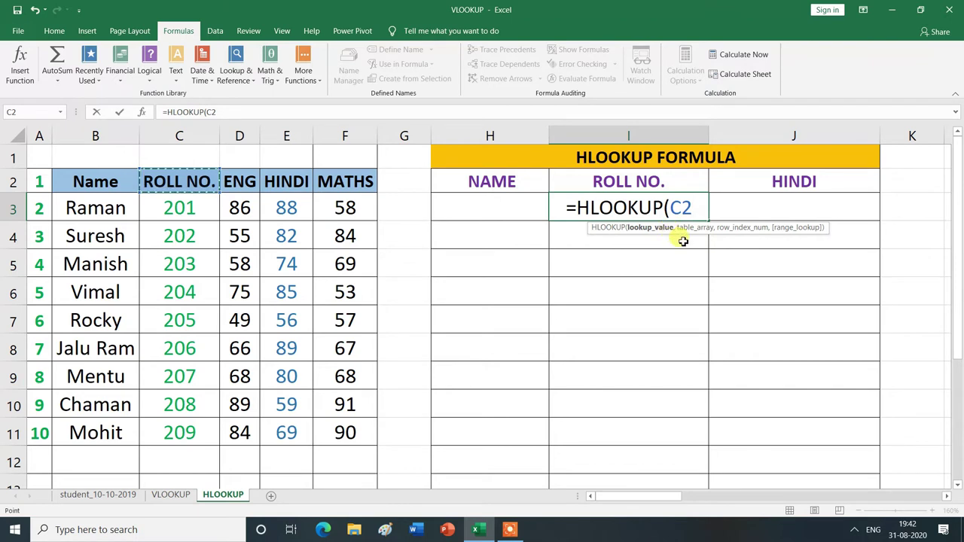
pyautogui.write(',')
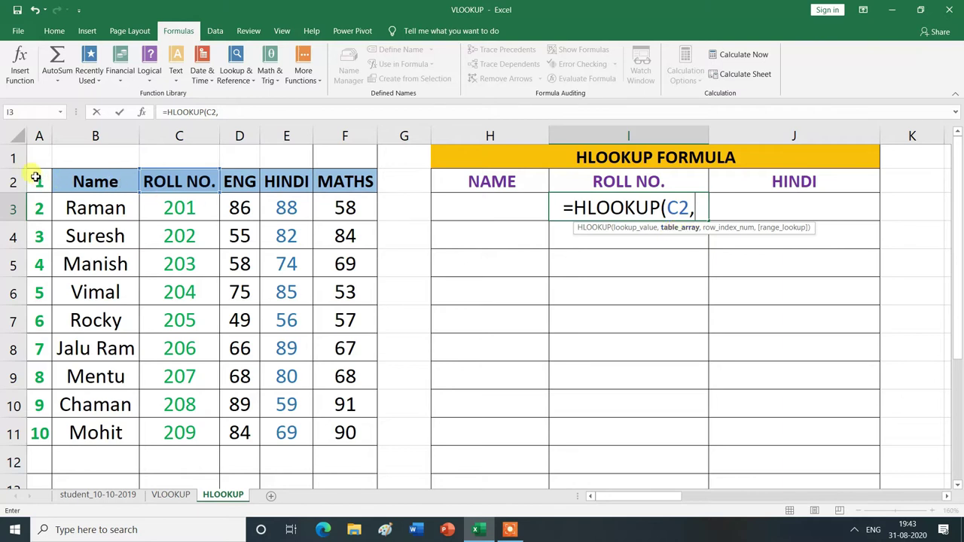
pyautogui.moveTo(35, 177)
pyautogui.mouseDown()
pyautogui.moveTo(347, 404)
pyautogui.moveTo(347, 429)
pyautogui.mouseUp()
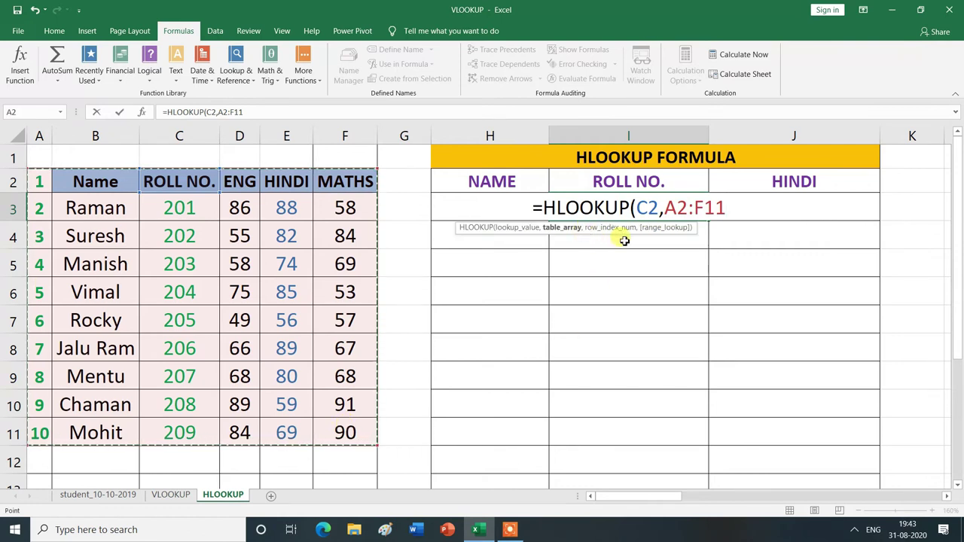
pyautogui.write(',')
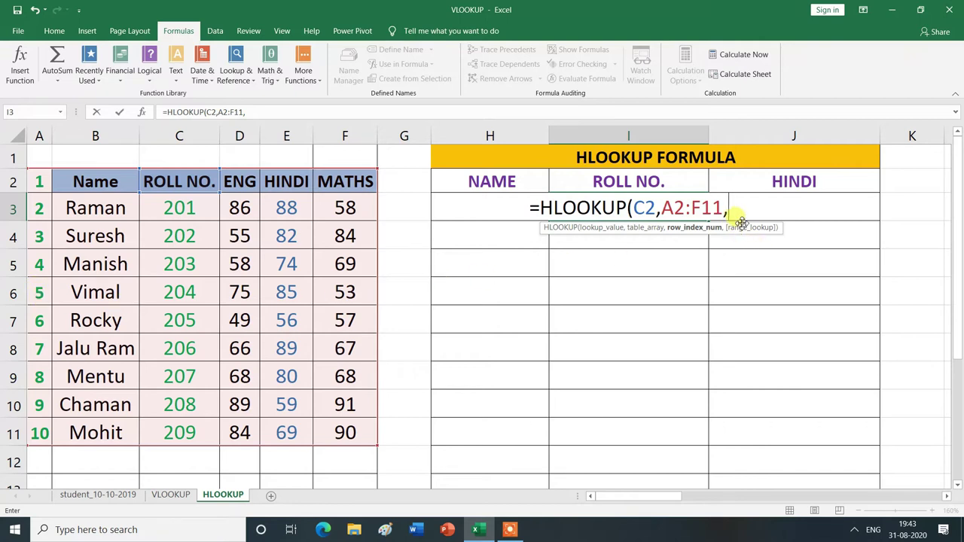
pyautogui.write('5')
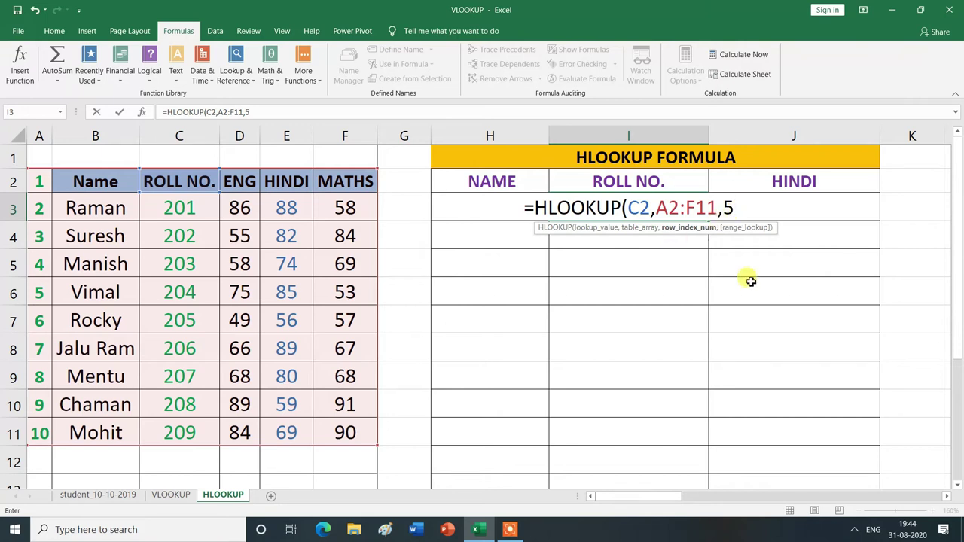
pyautogui.write(',')
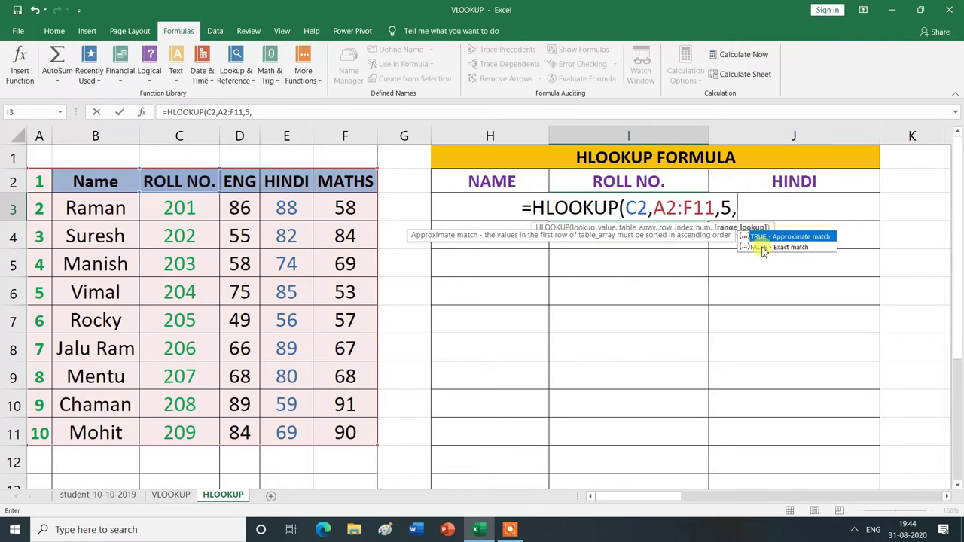
pyautogui.doubleClick(762, 249)
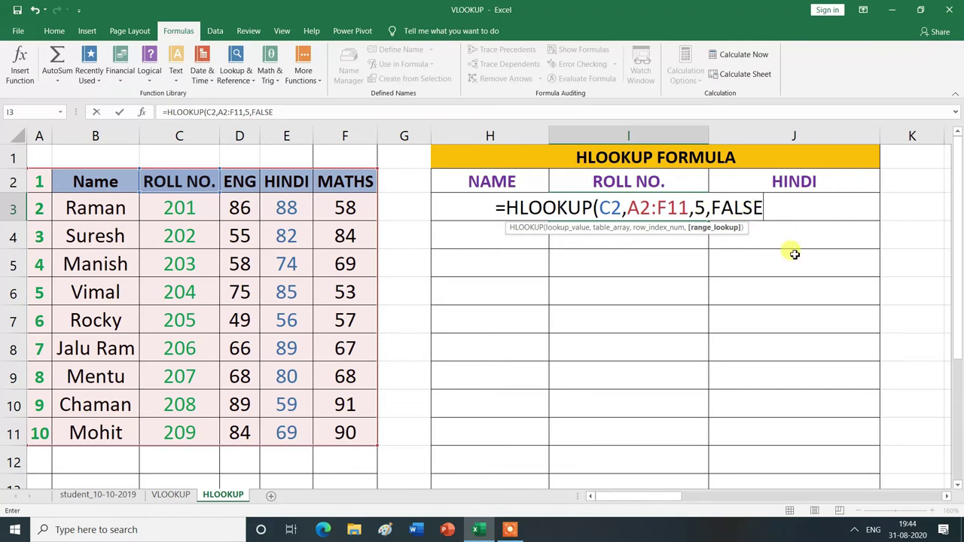
pyautogui.write(')')
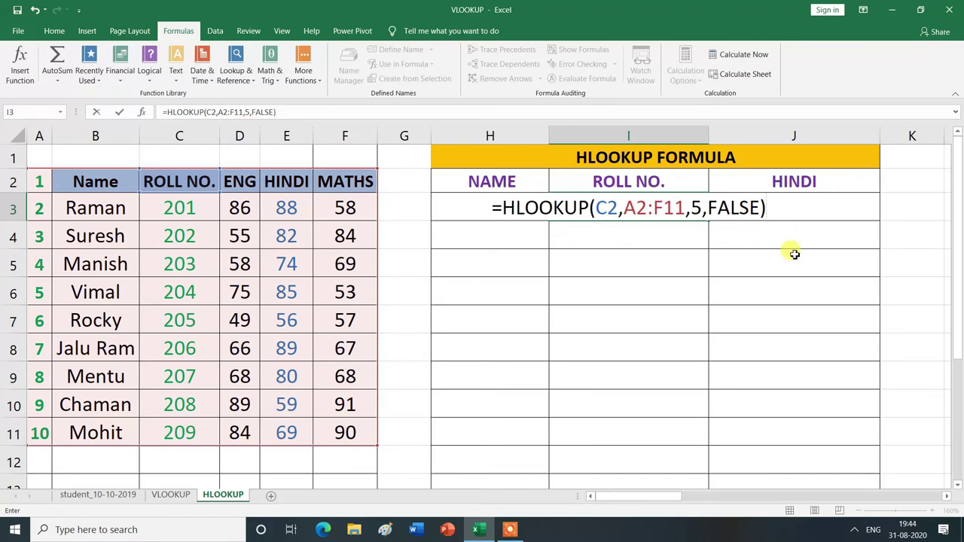
pyautogui.press('Return')
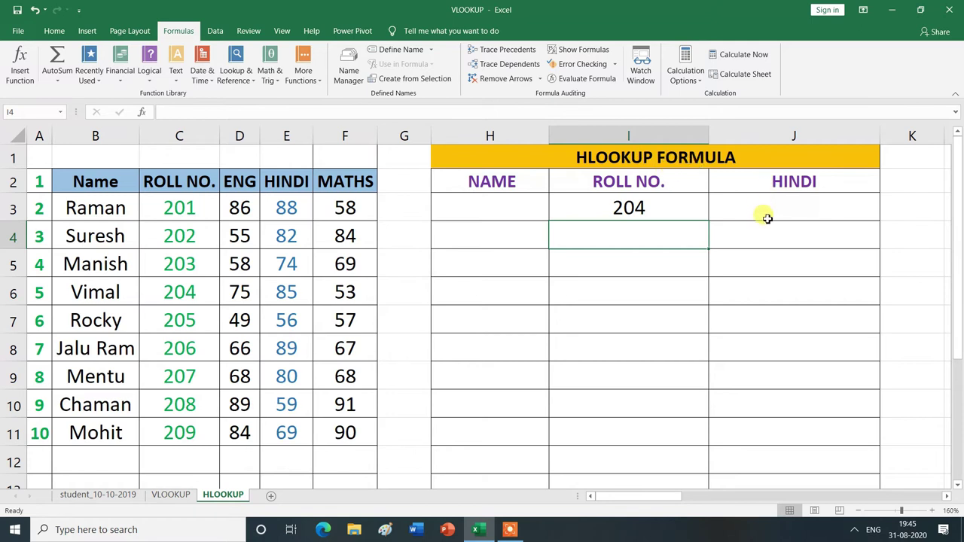
# Step: Build =HLOOKUP(E2,A2:F11,10,FALSE) in J3 under the HINDI header
pyautogui.click(774, 210)
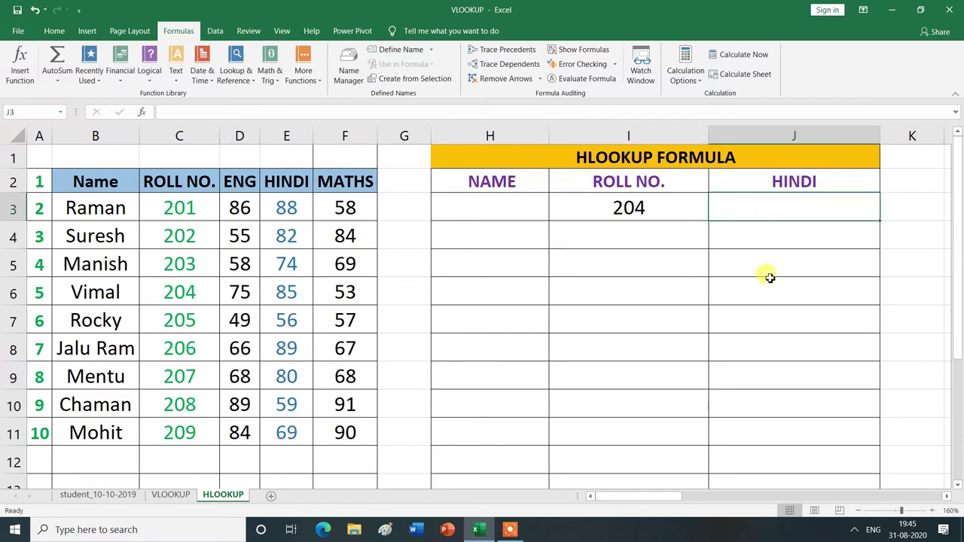
pyautogui.write('=')
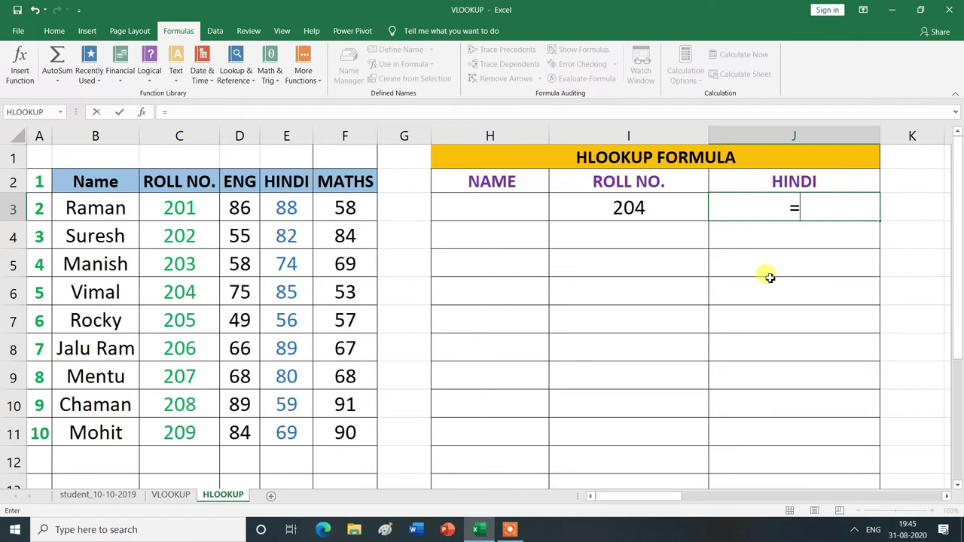
pyautogui.write('HL')
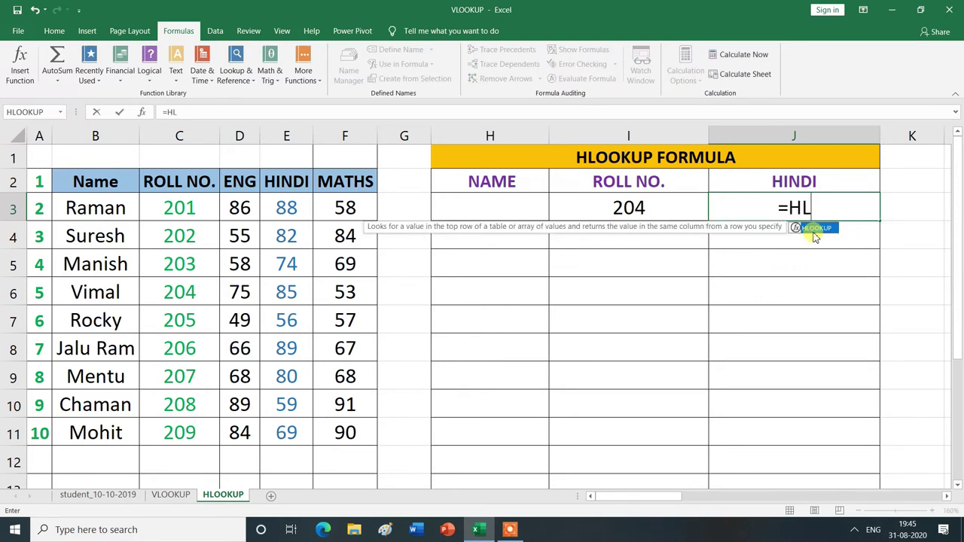
pyautogui.doubleClick(813, 229)
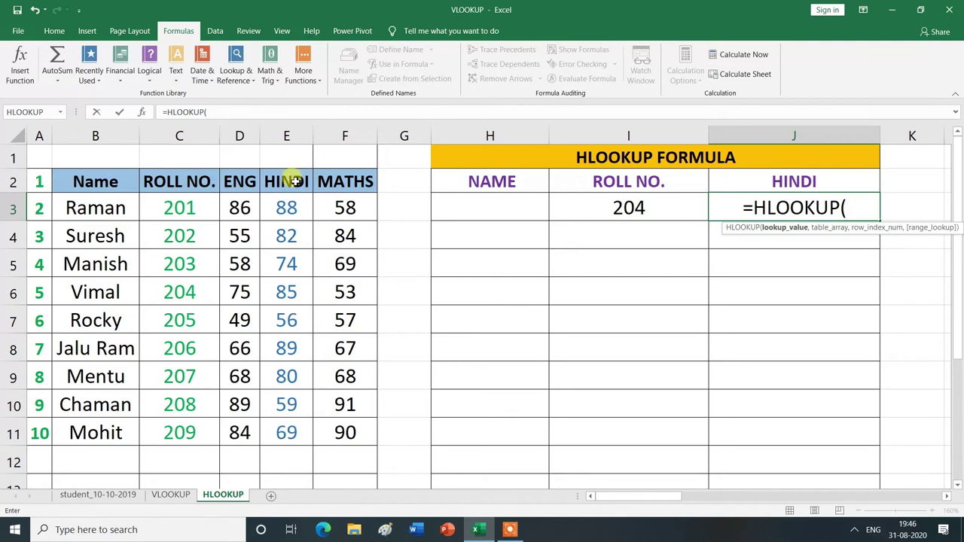
pyautogui.click(296, 181)
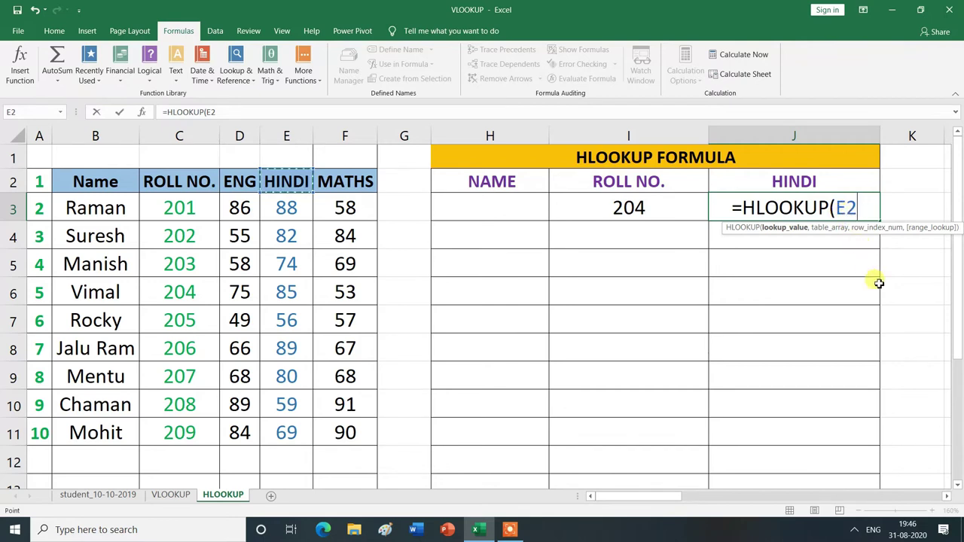
pyautogui.write(',')
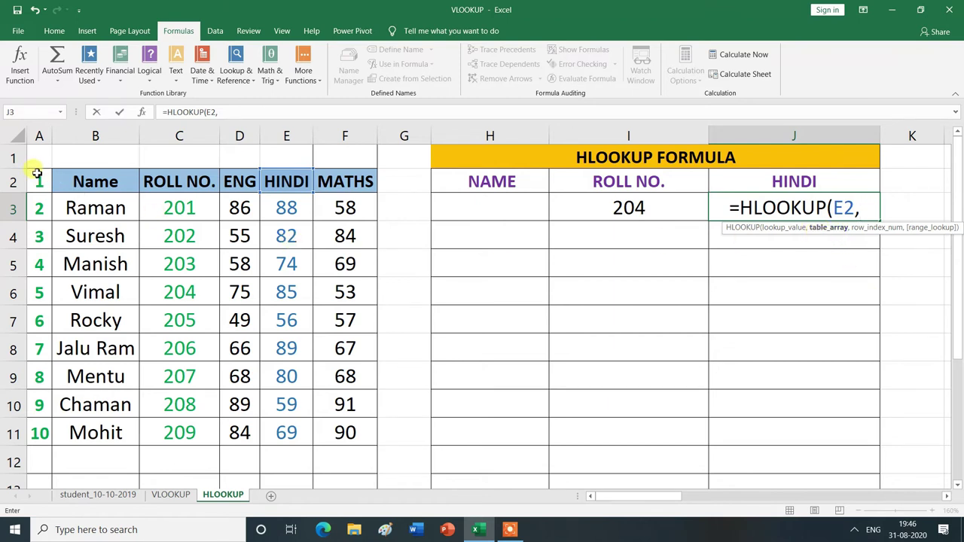
pyautogui.moveTo(39, 175)
pyautogui.mouseDown()
pyautogui.moveTo(341, 387)
pyautogui.moveTo(344, 426)
pyautogui.mouseUp()
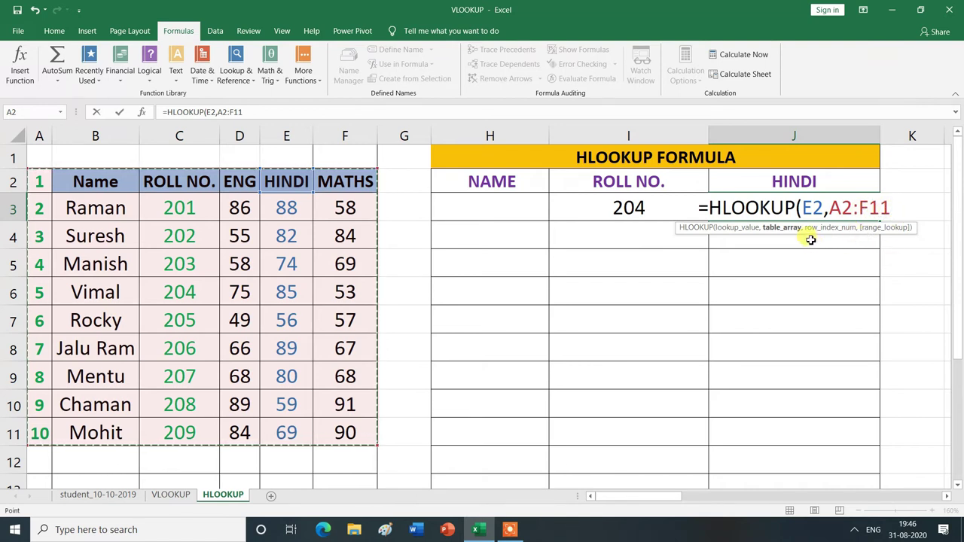
pyautogui.write(',')
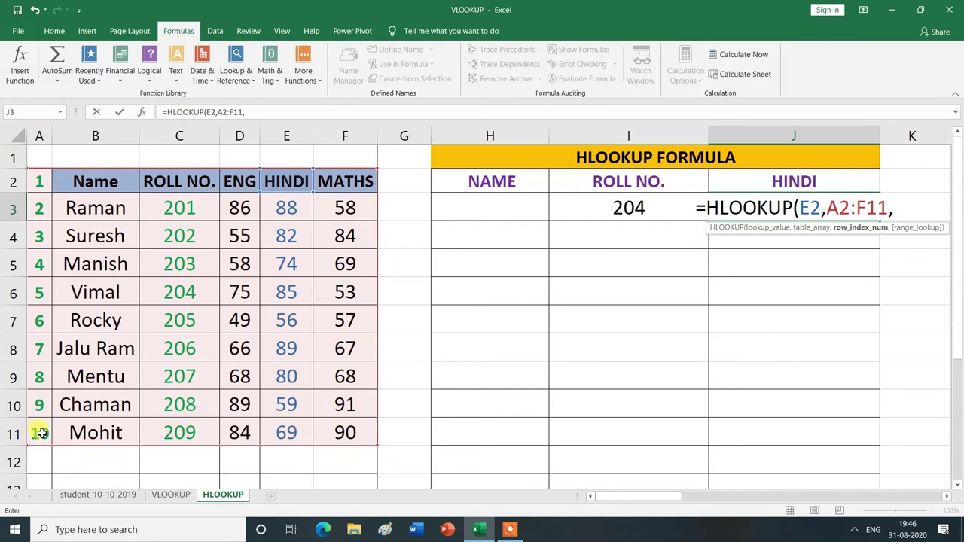
pyautogui.write('10')
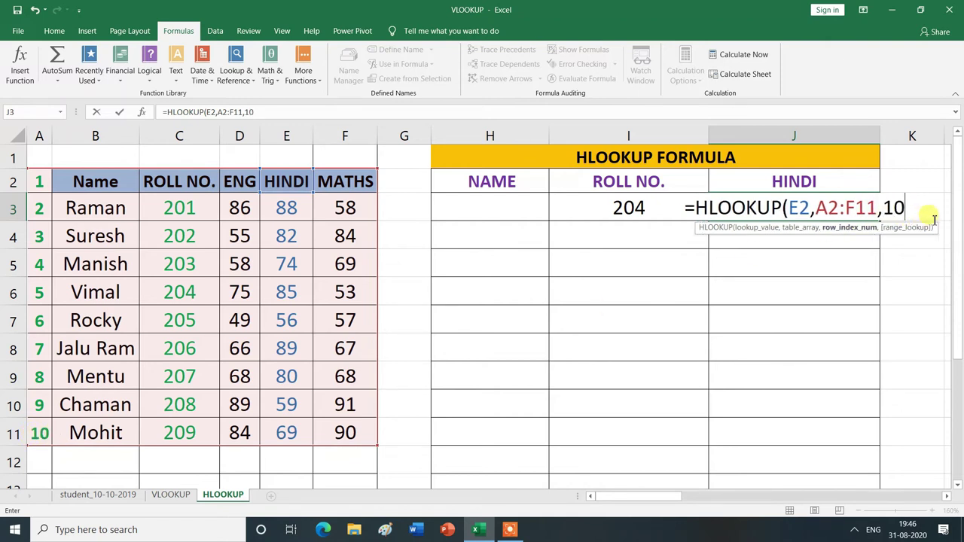
pyautogui.write(',')
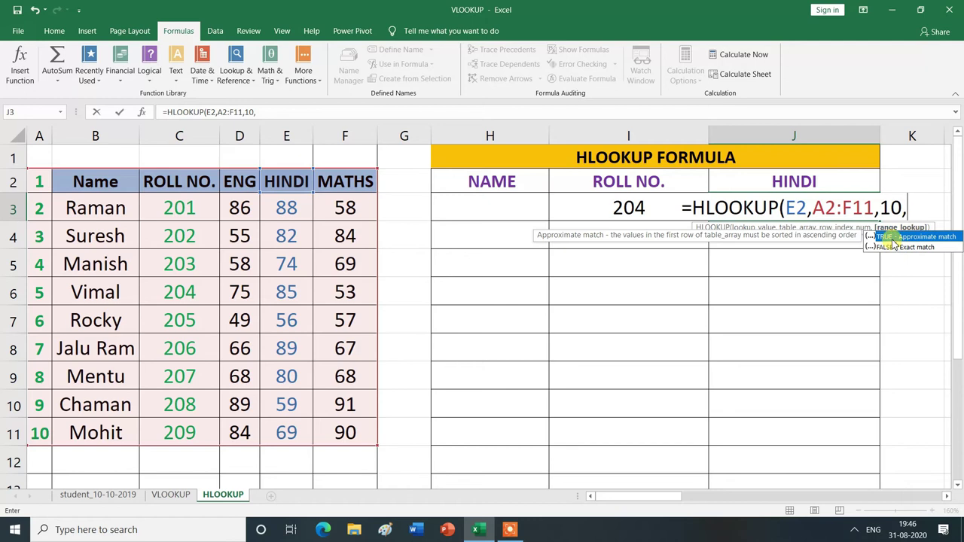
pyautogui.doubleClick(893, 253)
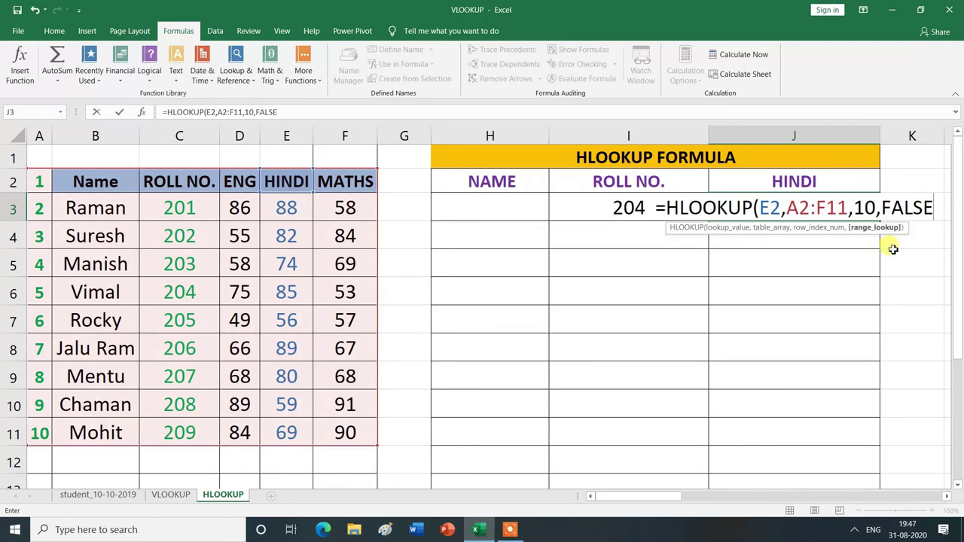
pyautogui.write(')')
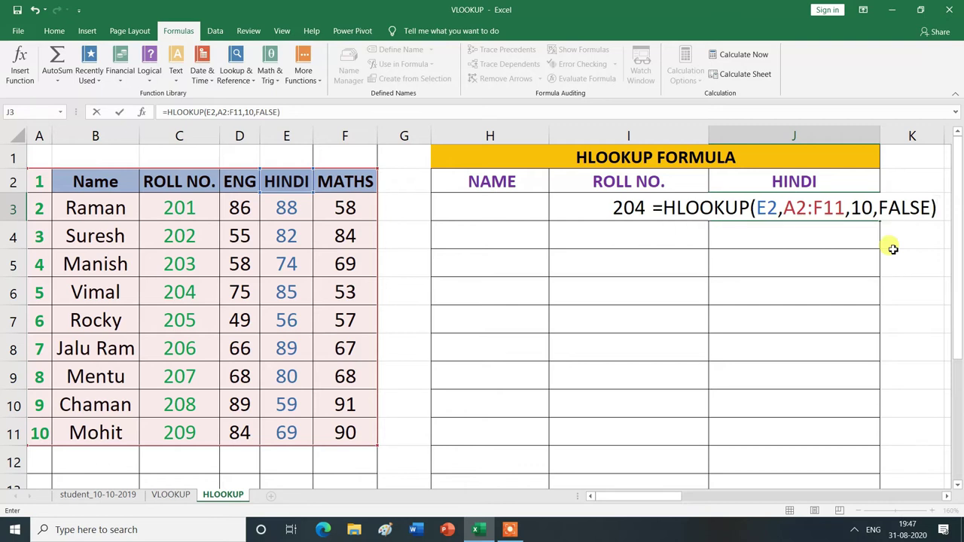
# Step: Commit J3's formula, then clear both I3 and J3 and reselect I3
pyautogui.press('Return')
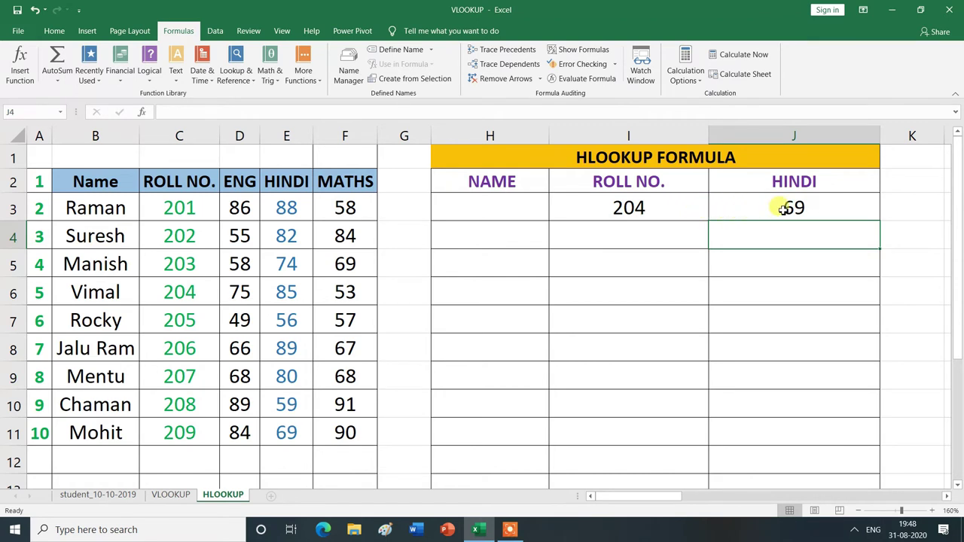
pyautogui.moveTo(598, 208); pyautogui.dragTo(792, 207)
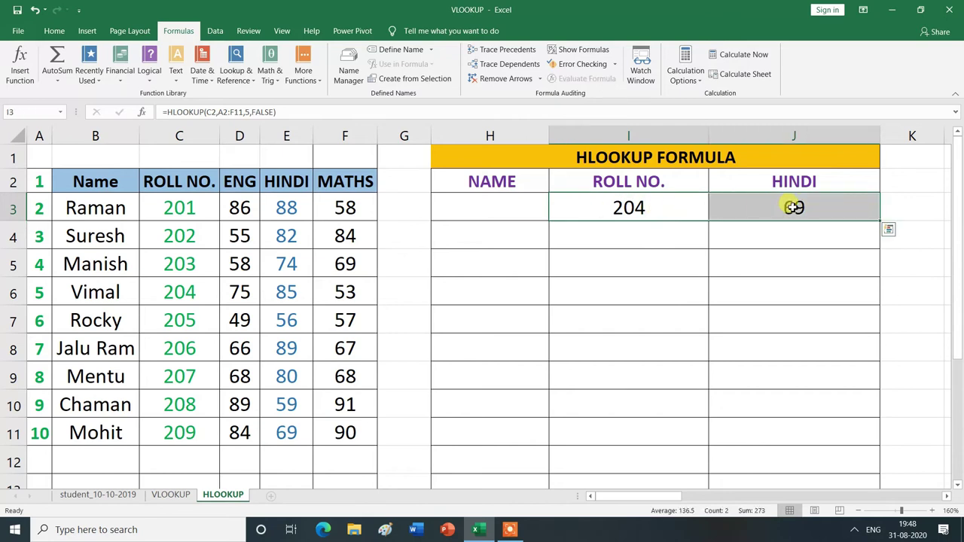
pyautogui.press('Delete')
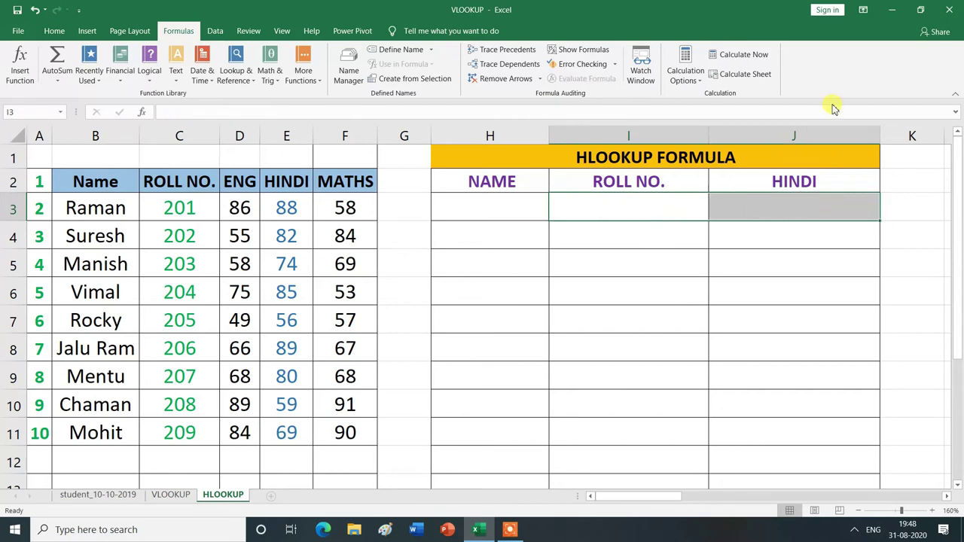
pyautogui.press('Down')
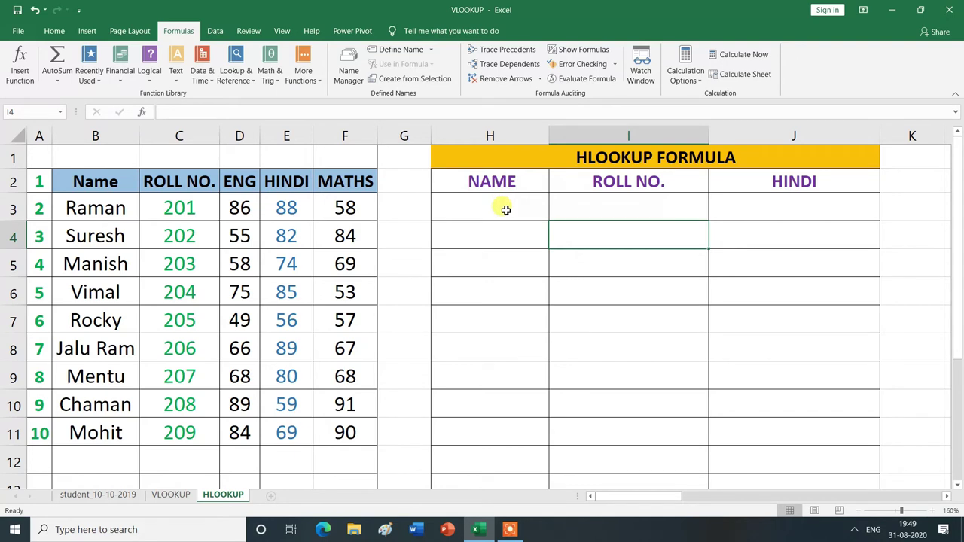
pyautogui.click(505, 210)
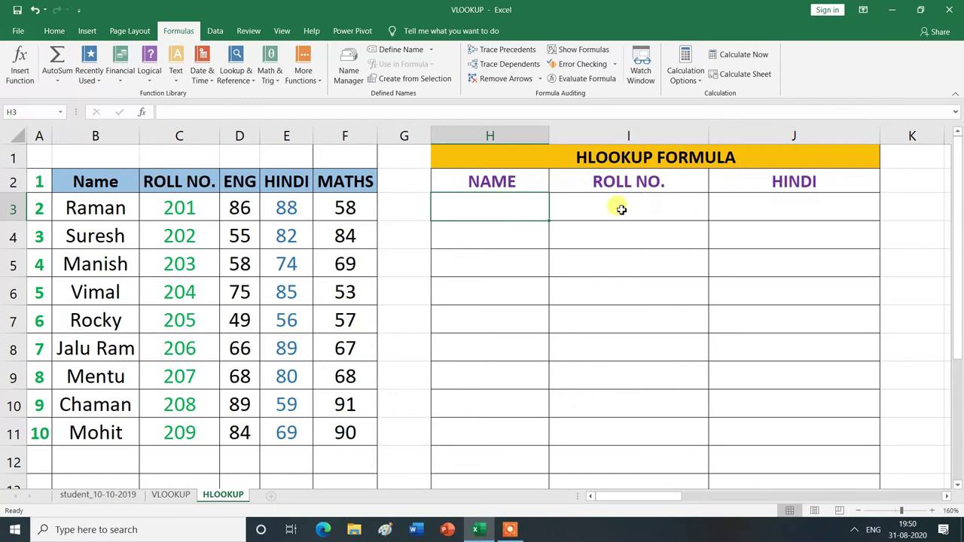
pyautogui.click(577, 207)
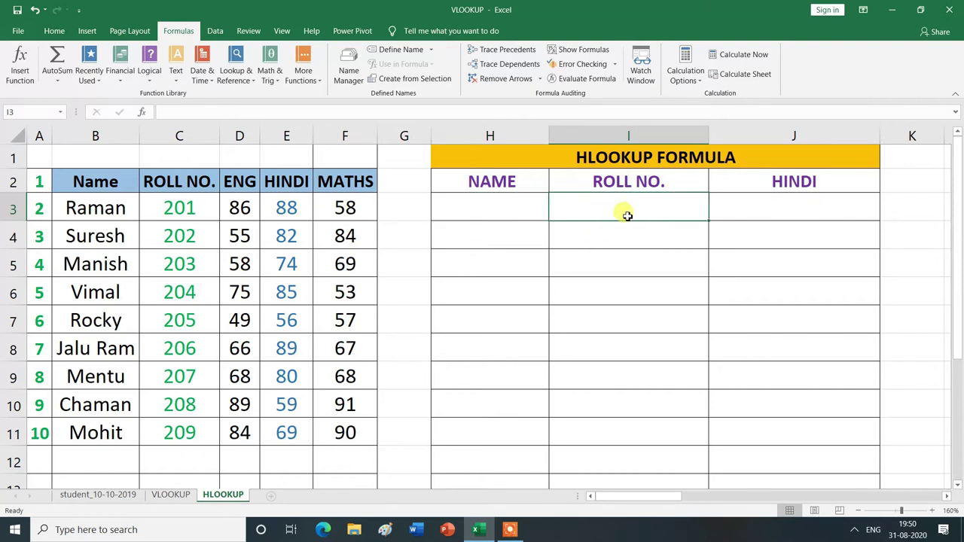
# Step: Enter =HLOOKUP(H3,A2:F11,2,FALSE) in I3, which shows #N/A for now
pyautogui.write('=')
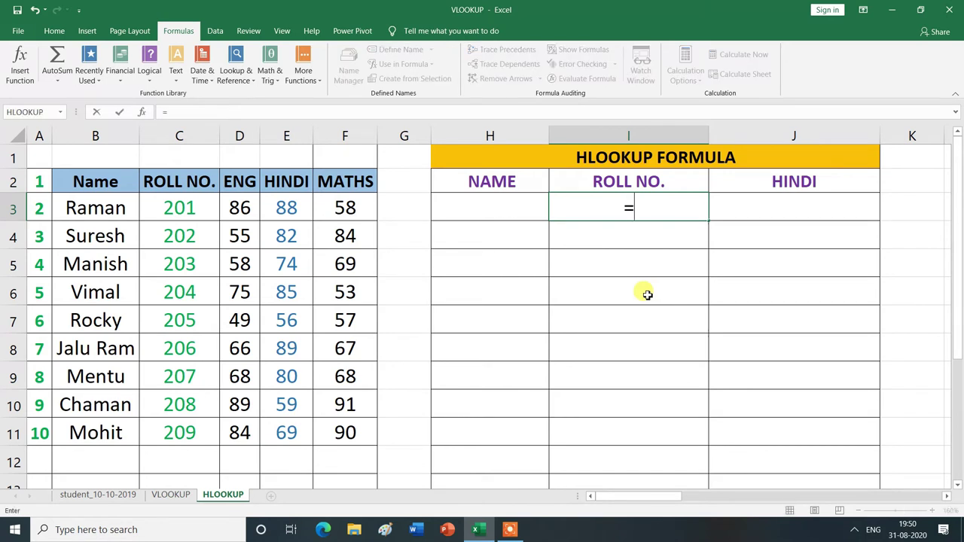
pyautogui.write('HL')
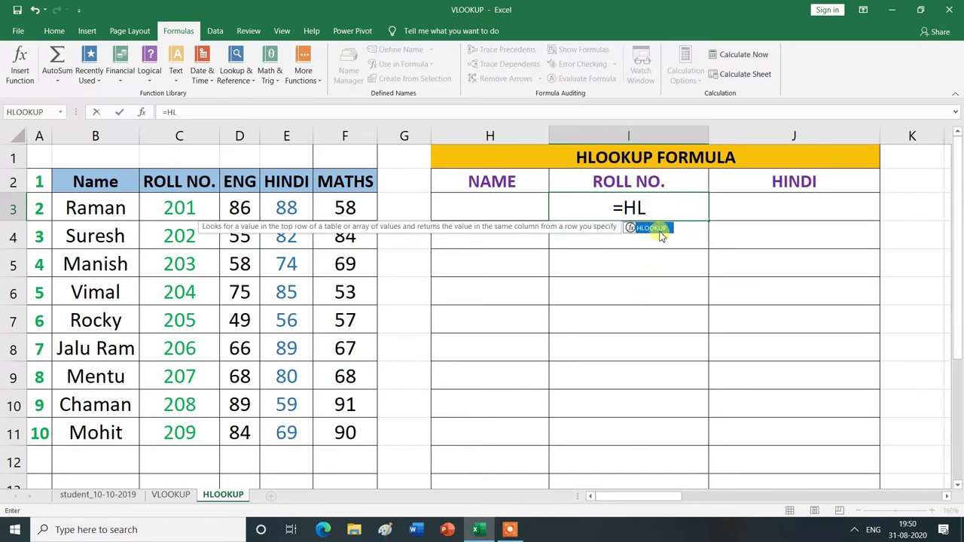
pyautogui.doubleClick(658, 229)
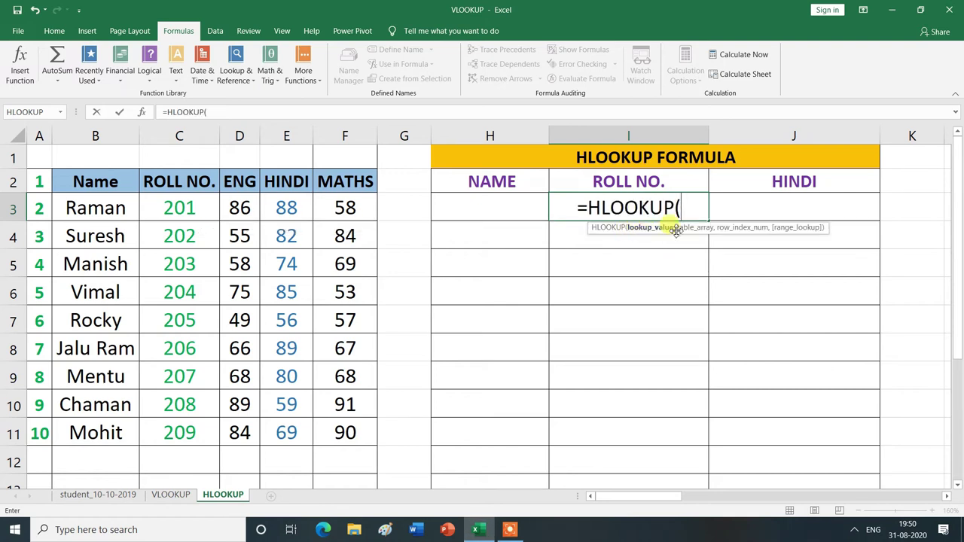
pyautogui.click(499, 204)
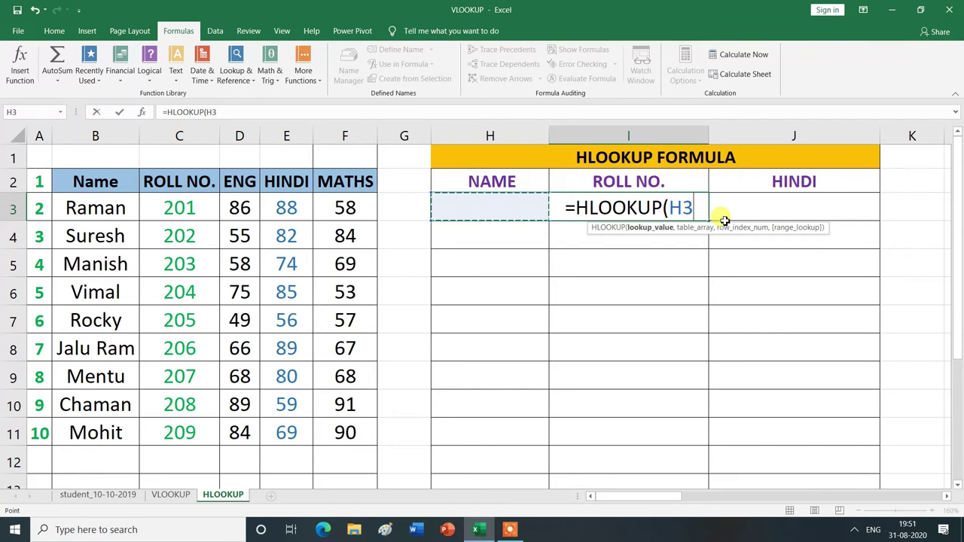
pyautogui.write(',')
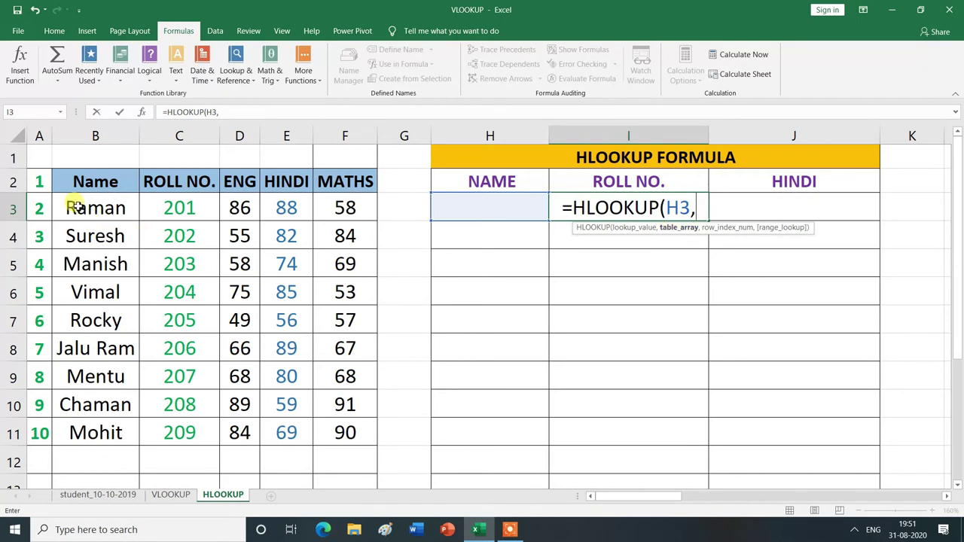
pyautogui.moveTo(39, 182)
pyautogui.mouseDown()
pyautogui.moveTo(371, 406)
pyautogui.moveTo(371, 432)
pyautogui.mouseUp()
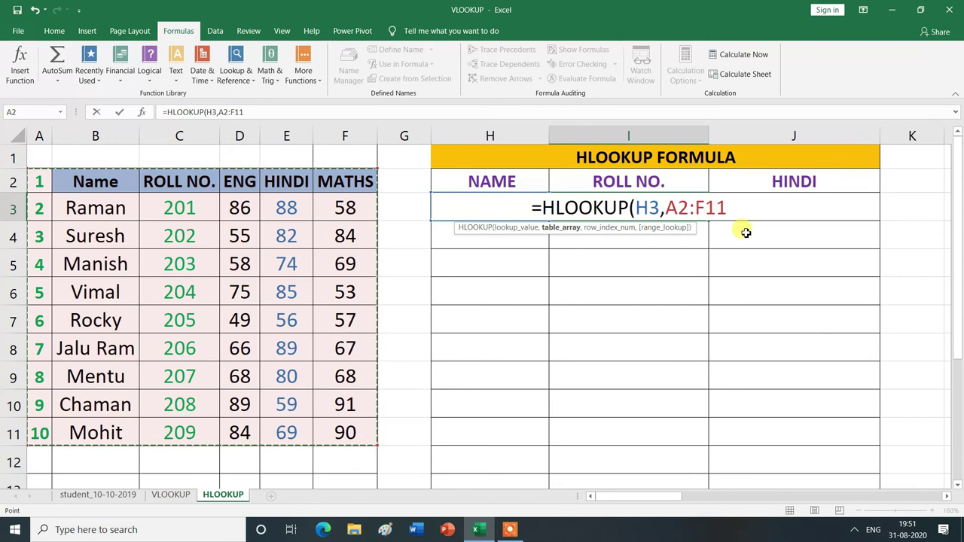
pyautogui.write(',')
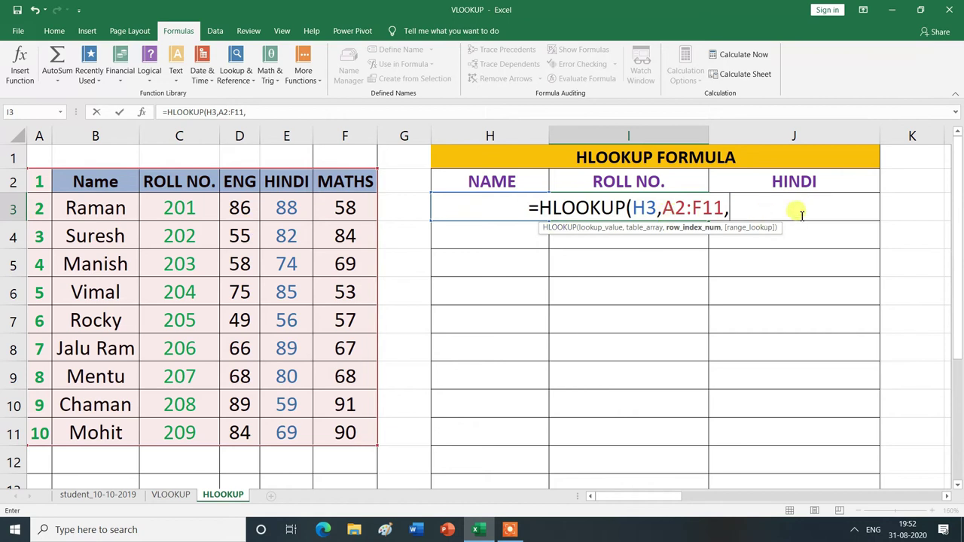
pyautogui.write('2')
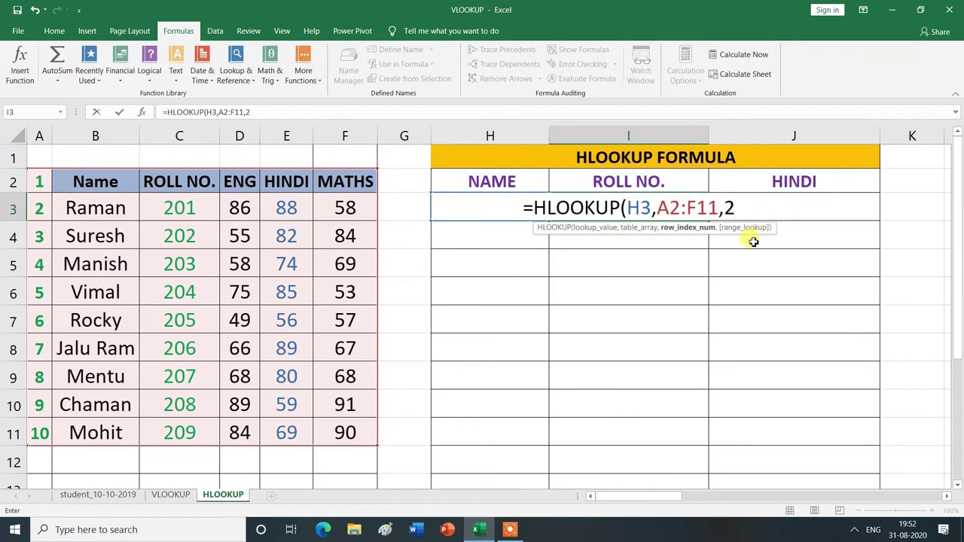
pyautogui.write(',')
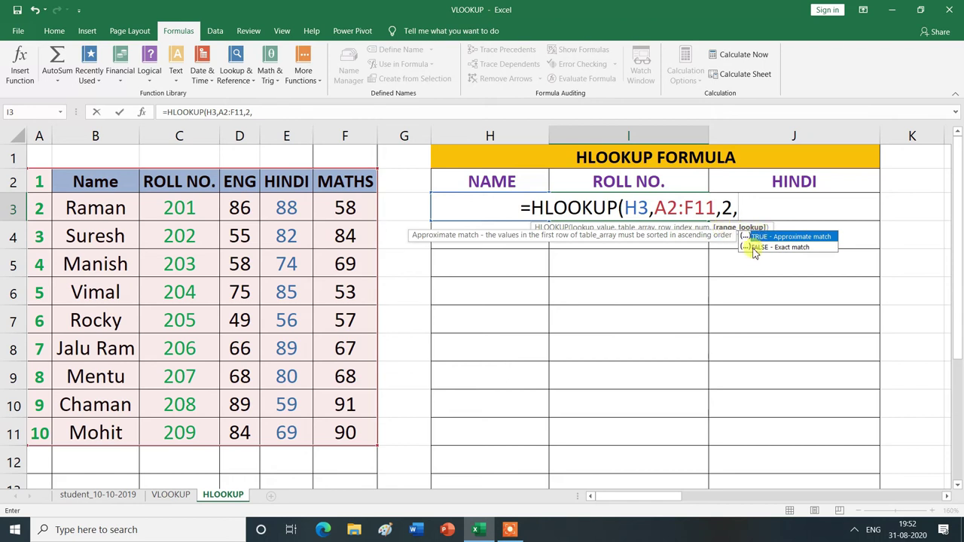
pyautogui.doubleClick(757, 248)
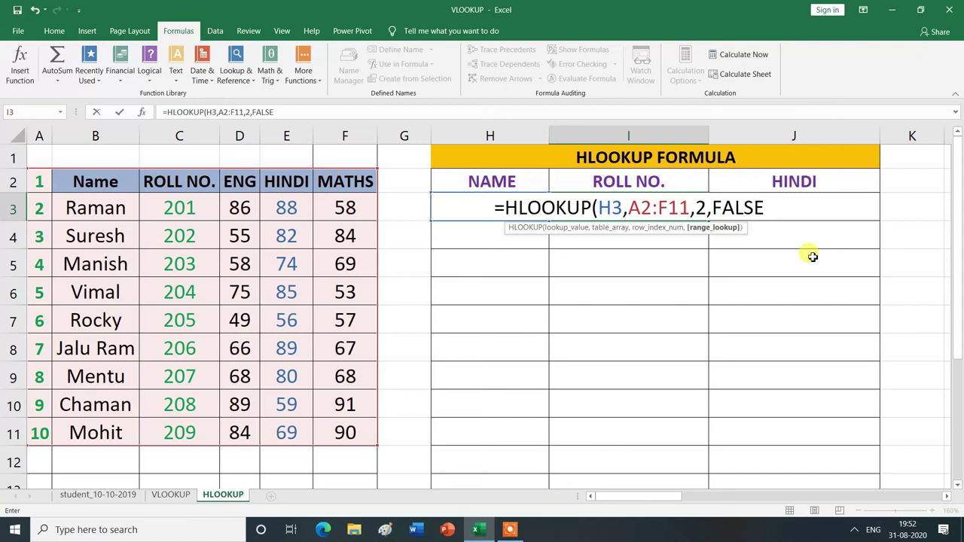
pyautogui.write(')')
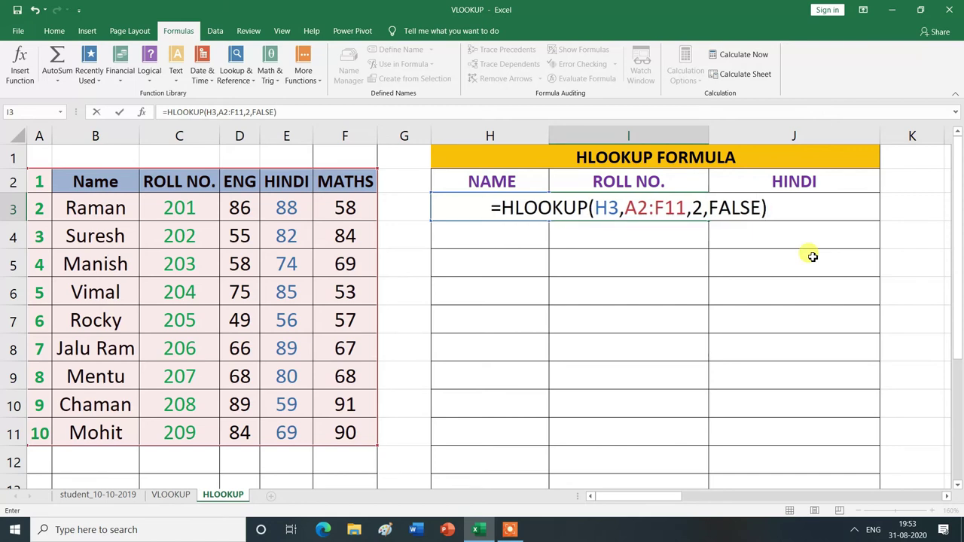
pyautogui.press('Return')
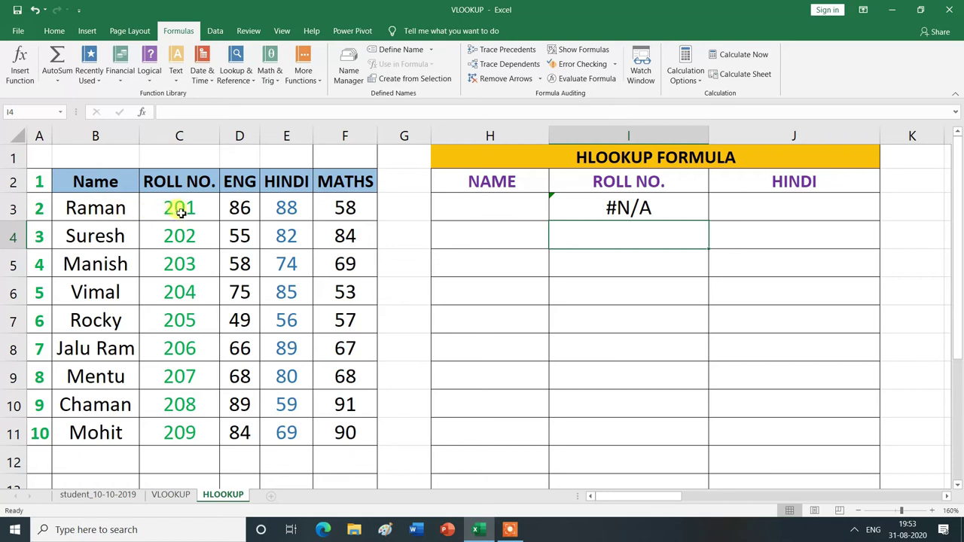
# Step: Type ROLL NO. into H3 so the lookup in I3 returns 201
pyautogui.click(490, 208)
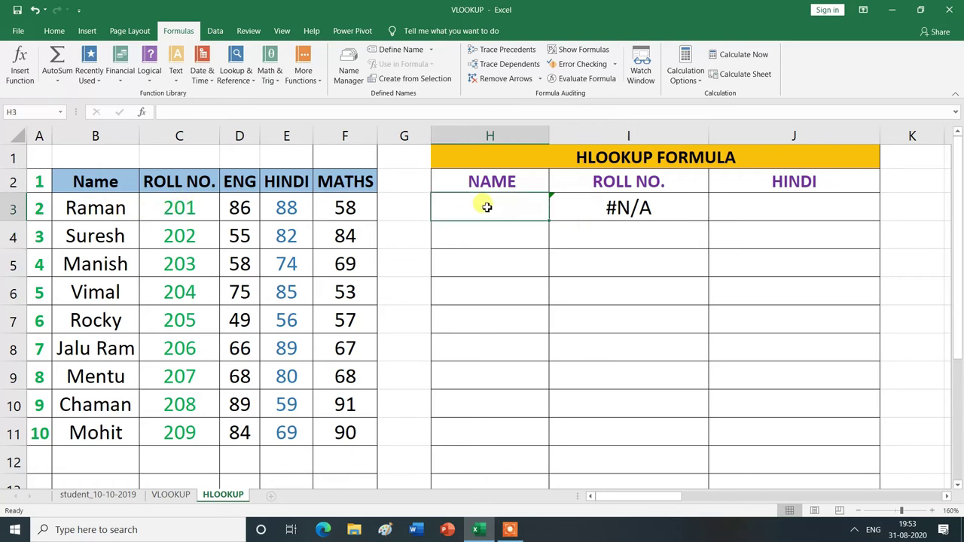
pyautogui.write('ROLL NO.')
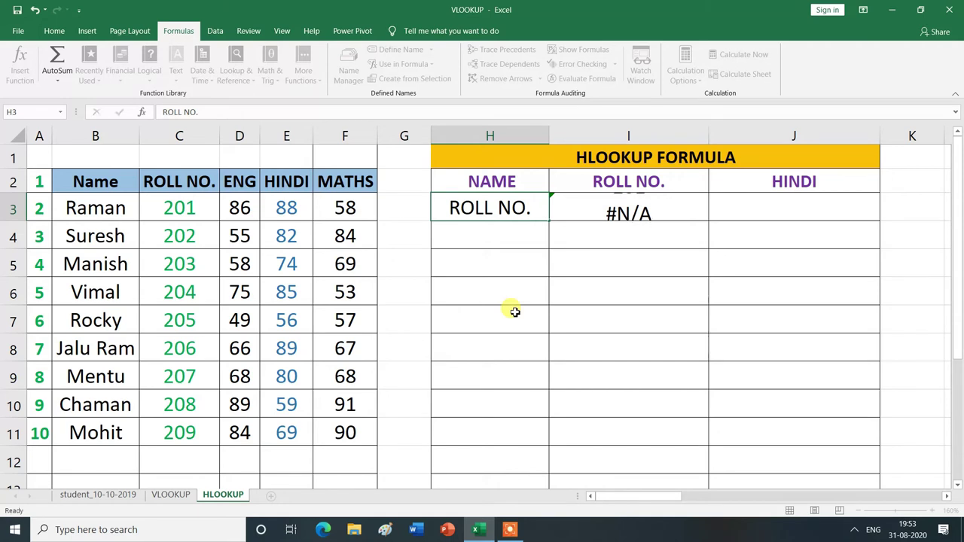
pyautogui.press('Return')
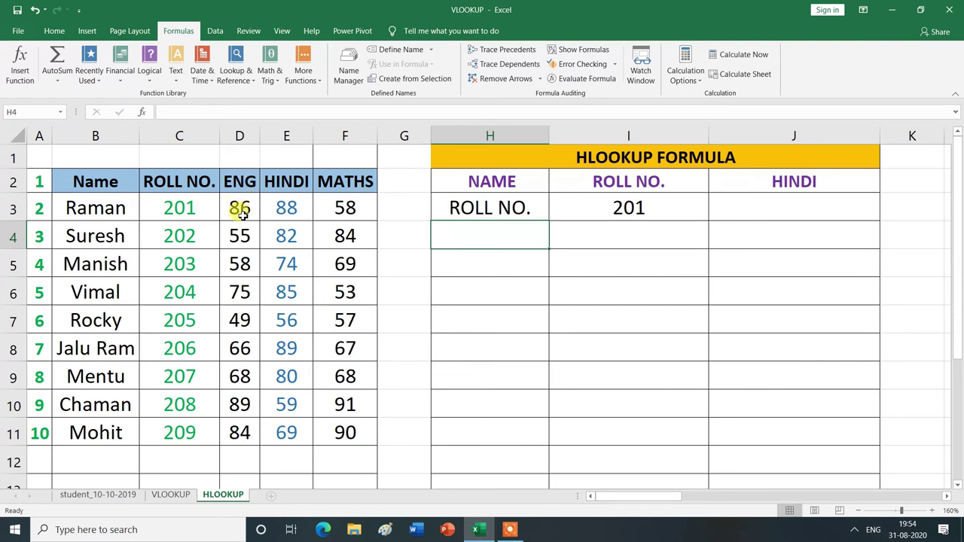
# Step: Try ENG, HINDI, then MATHS in H3, with I3 showing 86, 88, then 58
pyautogui.click(481, 208)
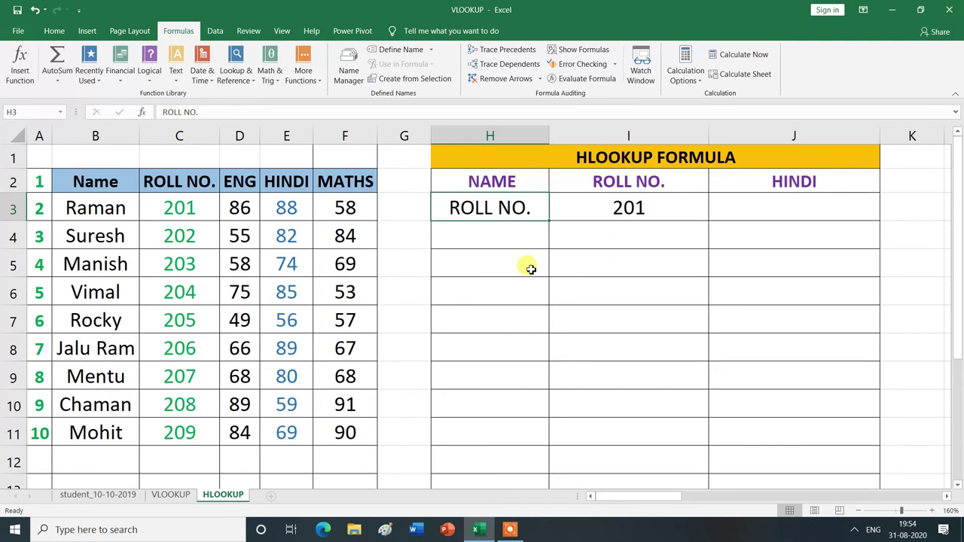
pyautogui.write('ENG')
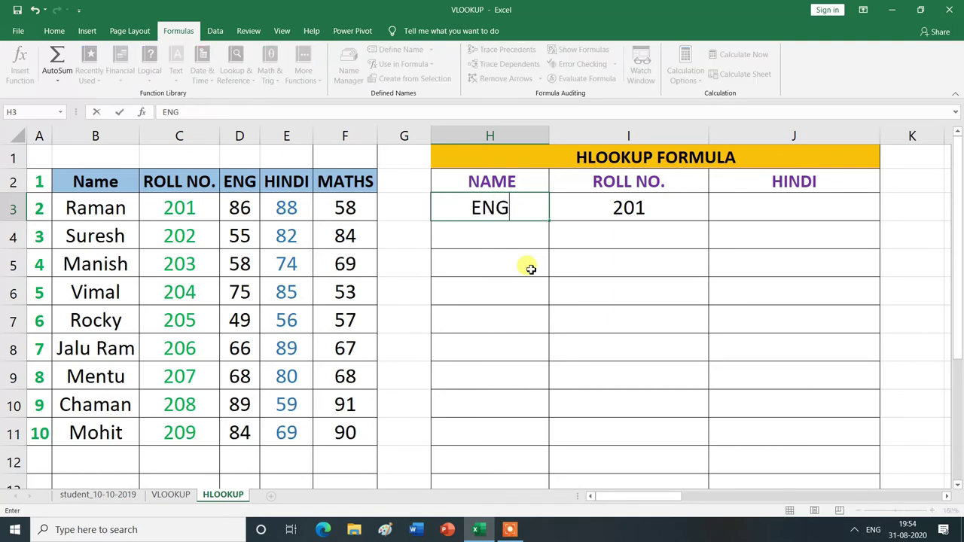
pyautogui.press('Return')
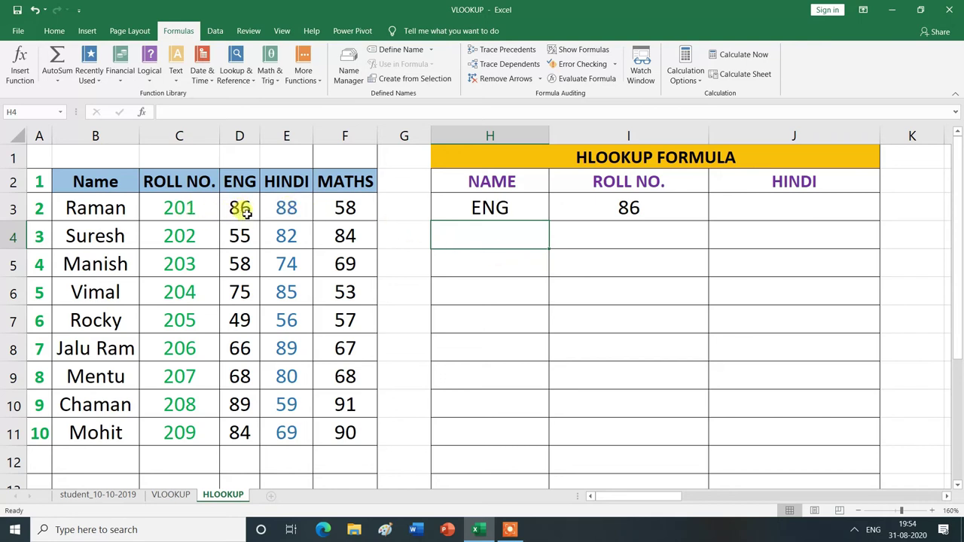
pyautogui.click(500, 208)
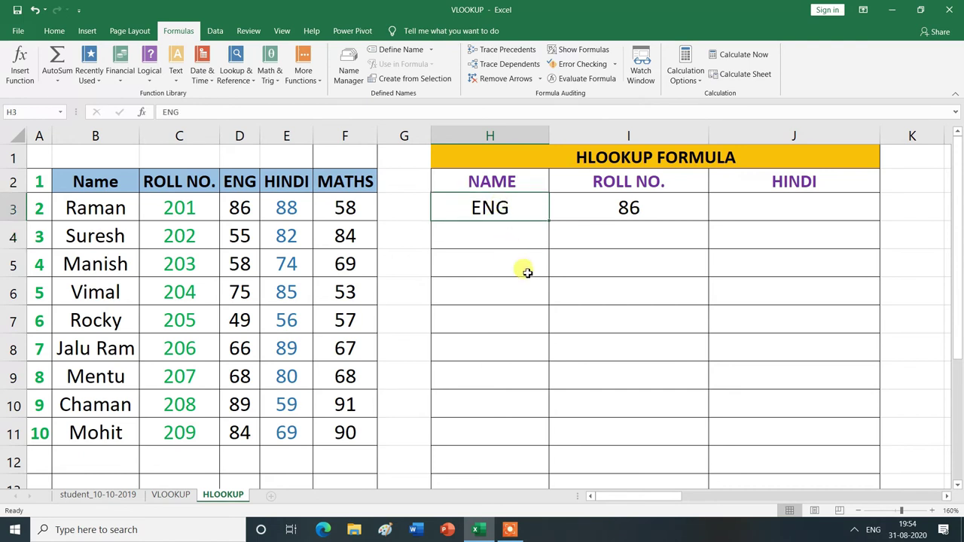
pyautogui.write('HINDI')
pyautogui.press('Return')
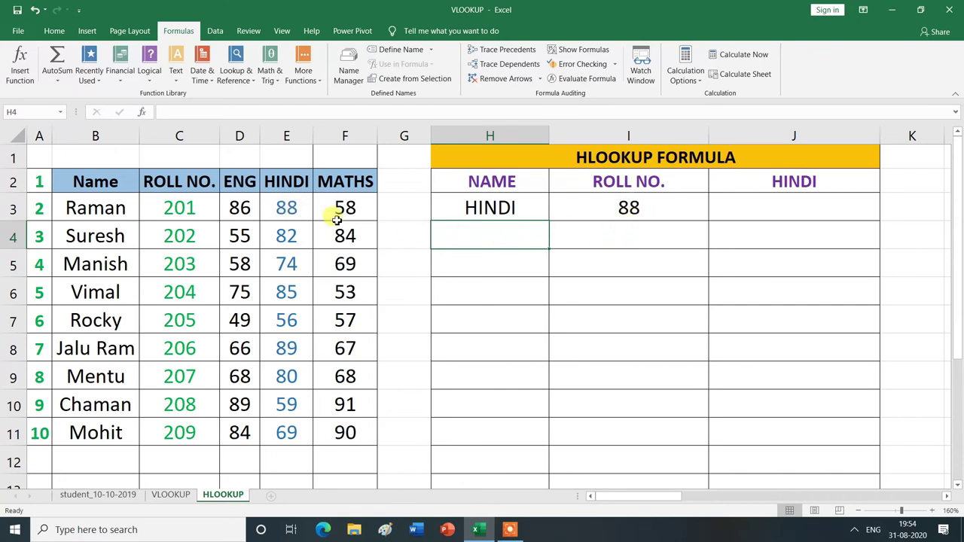
pyautogui.click(536, 205)
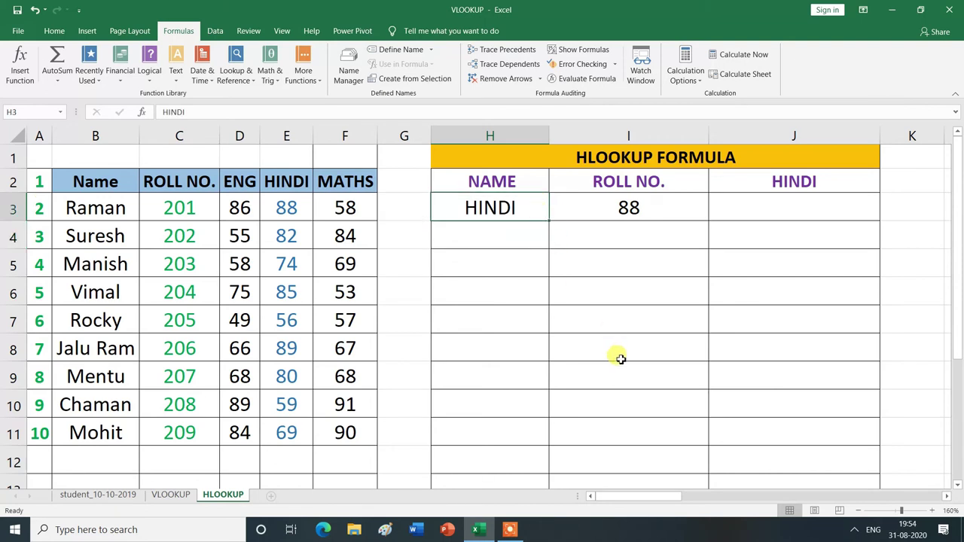
pyautogui.write('MATHS')
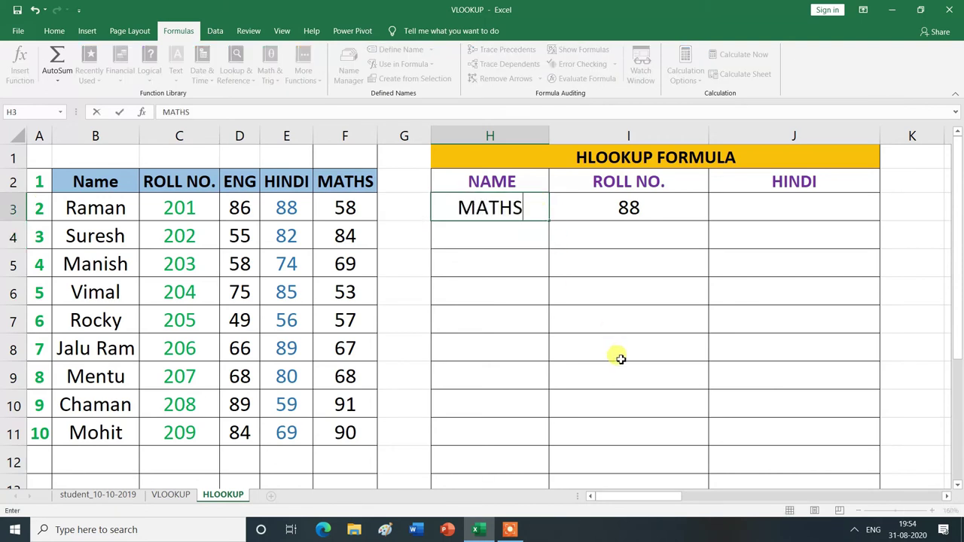
pyautogui.press('Return')
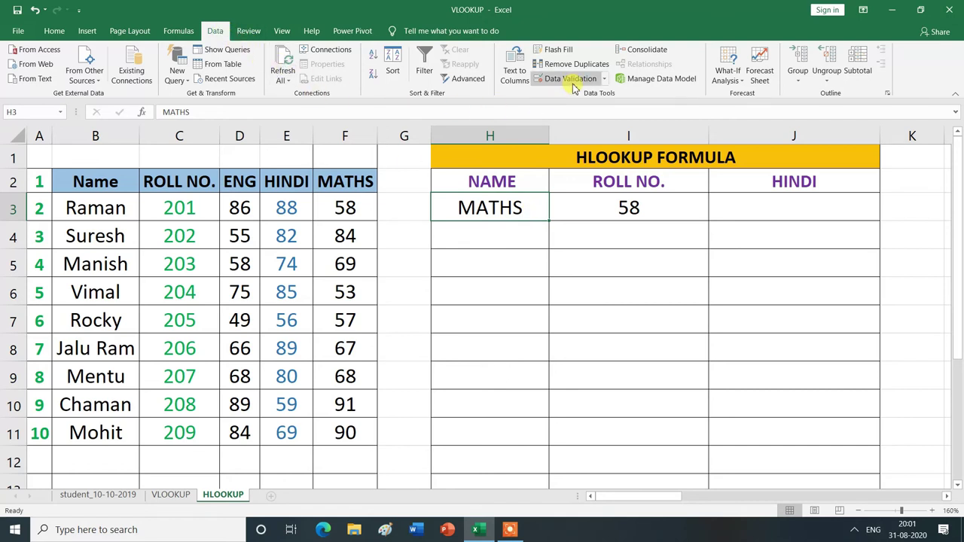
# Step: Set H3's Data Validation to allow a List with Ignore blank and In-cell dropdown
pyautogui.click(602, 80)
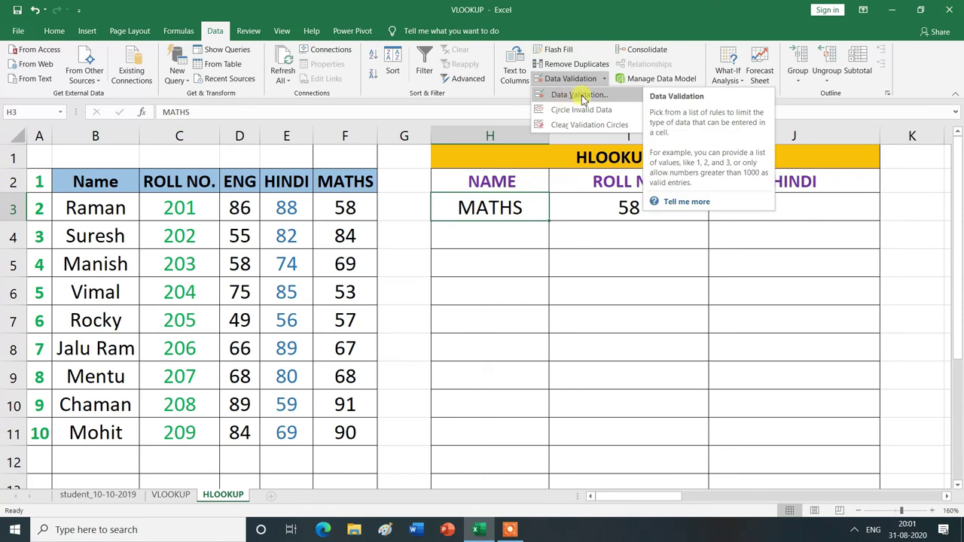
pyautogui.click(580, 95)
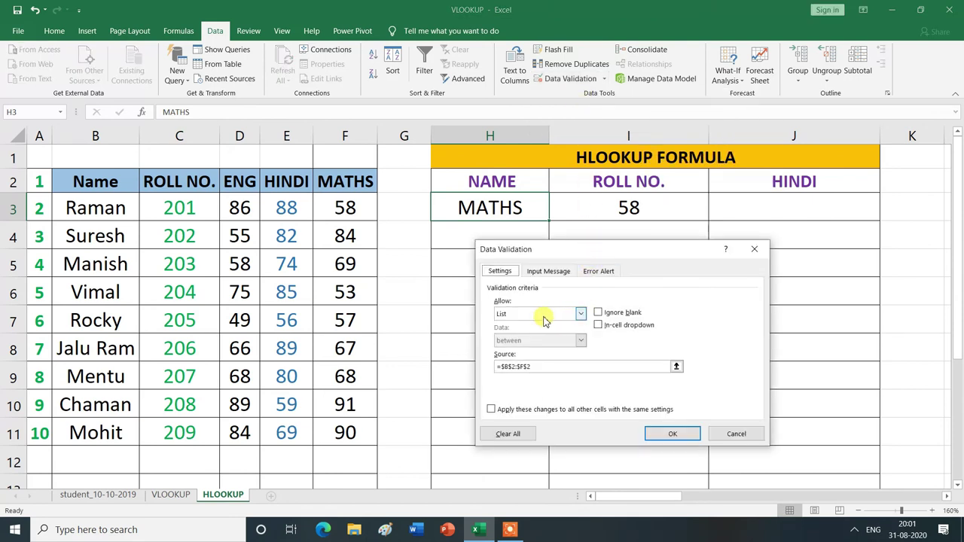
pyautogui.click(582, 315)
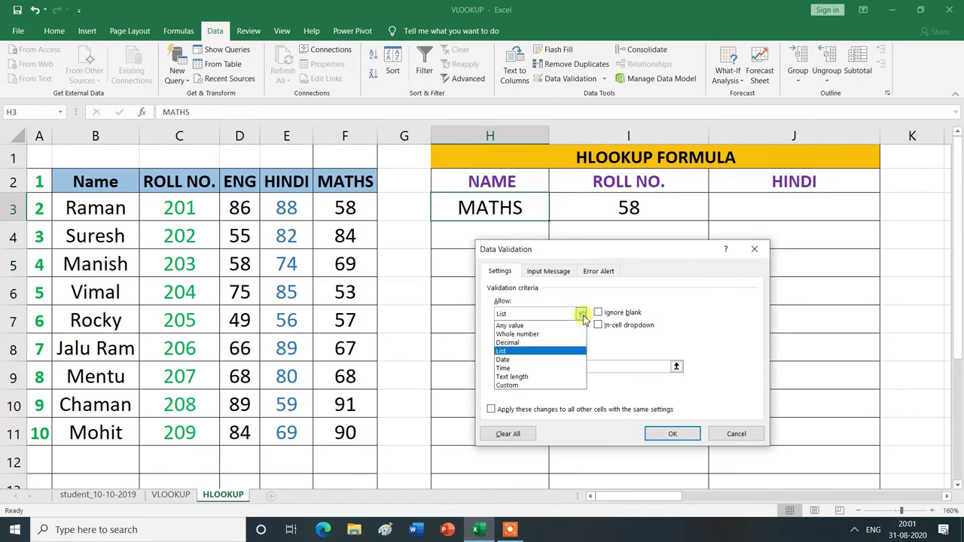
pyautogui.click(508, 351)
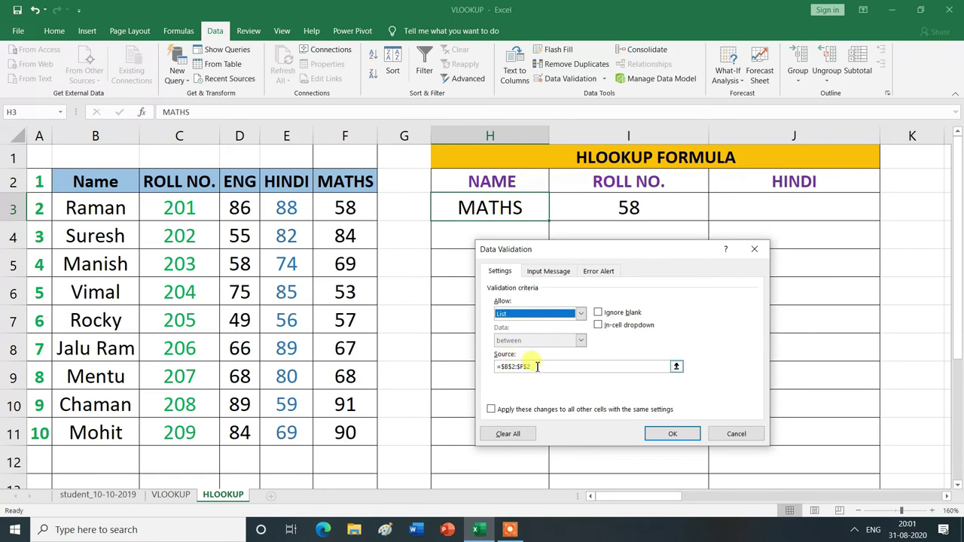
pyautogui.click(537, 366)
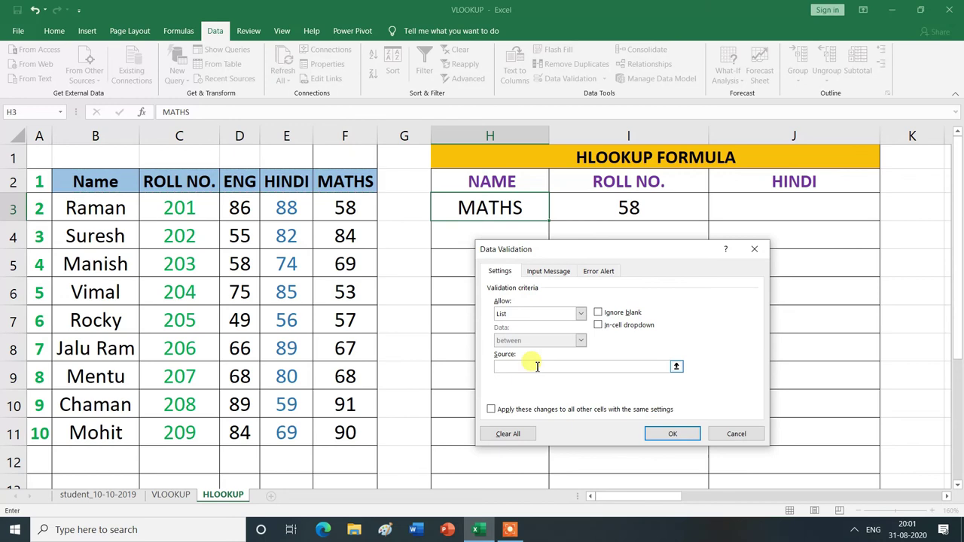
pyautogui.click(600, 313)
pyautogui.click(600, 326)
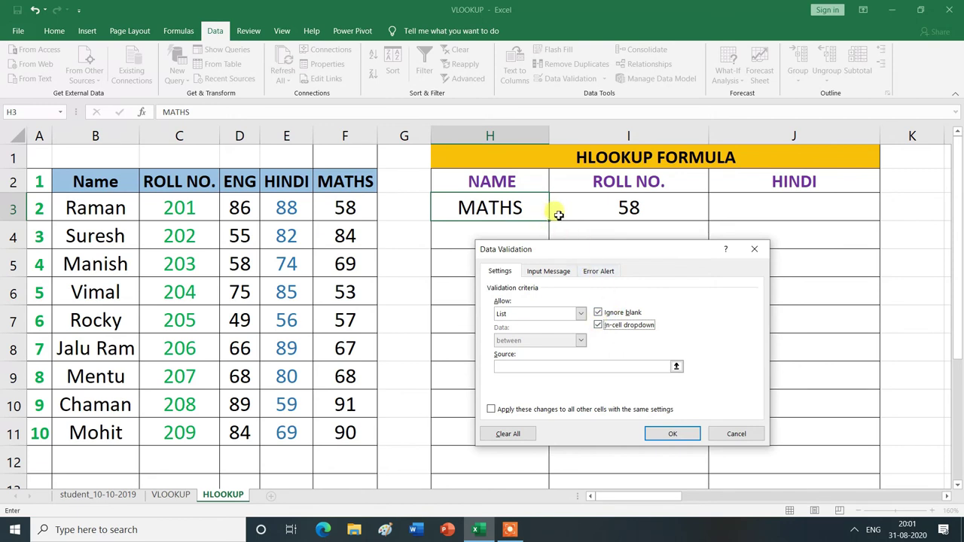
pyautogui.click(599, 326)
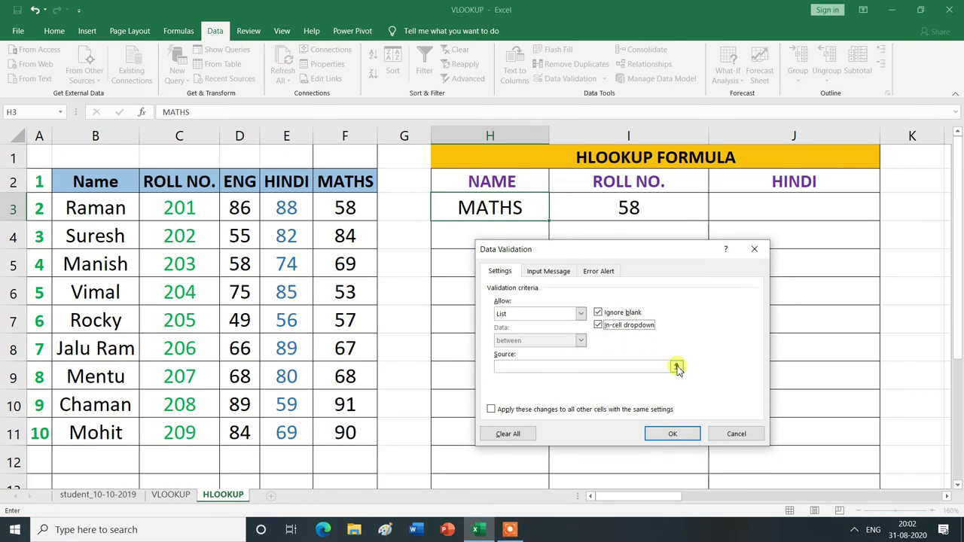
# Step: Set the list source to the headers =$B$2:$F$2 and apply the validation
pyautogui.click(676, 367)
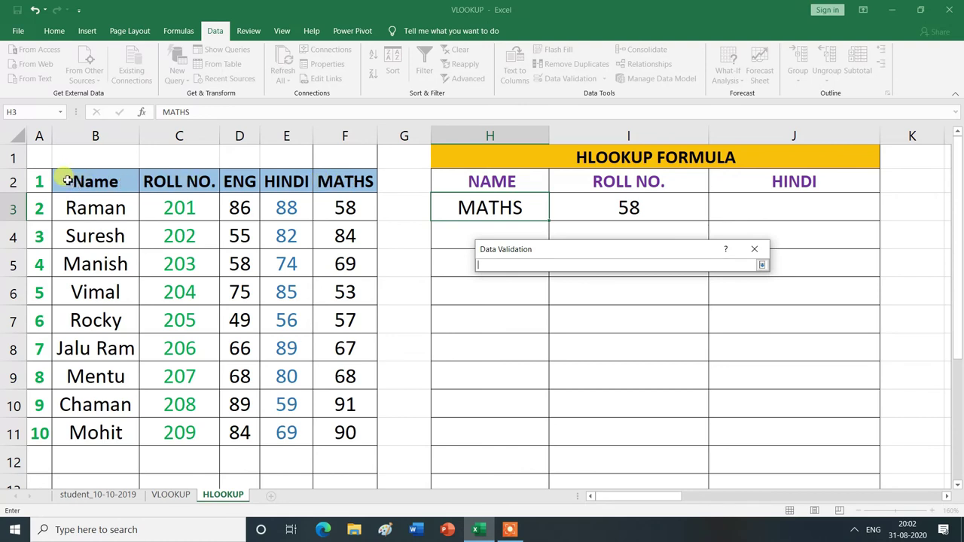
pyautogui.moveTo(67, 181); pyautogui.dragTo(357, 183)
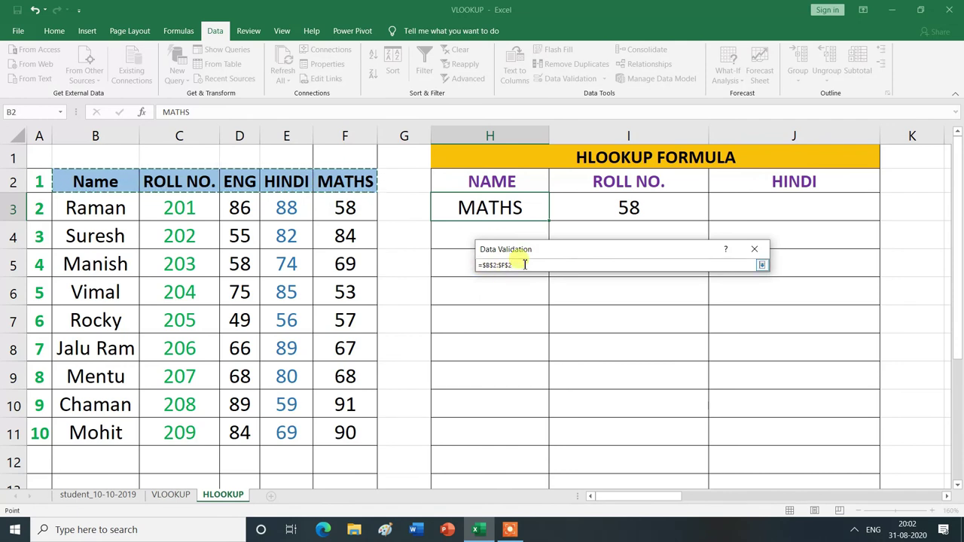
pyautogui.click(763, 266)
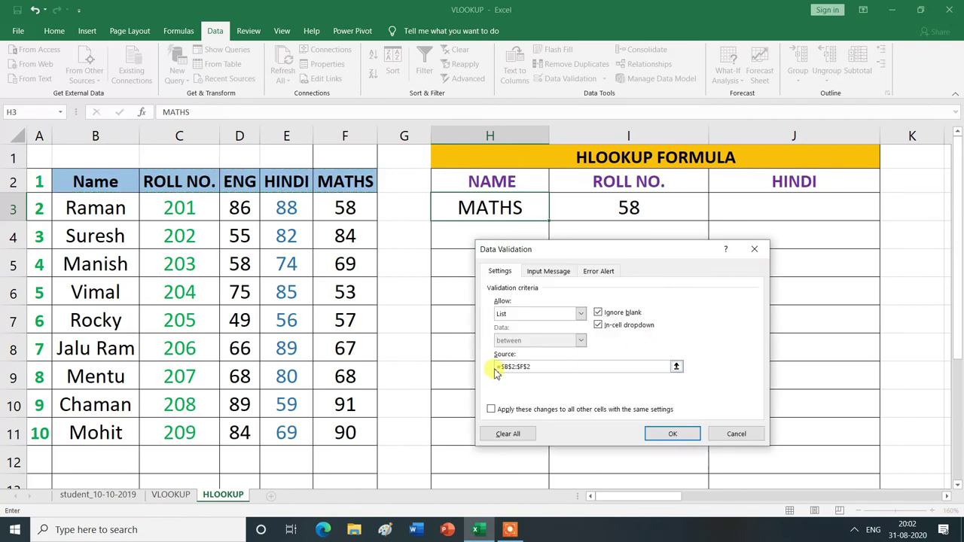
pyautogui.click(672, 435)
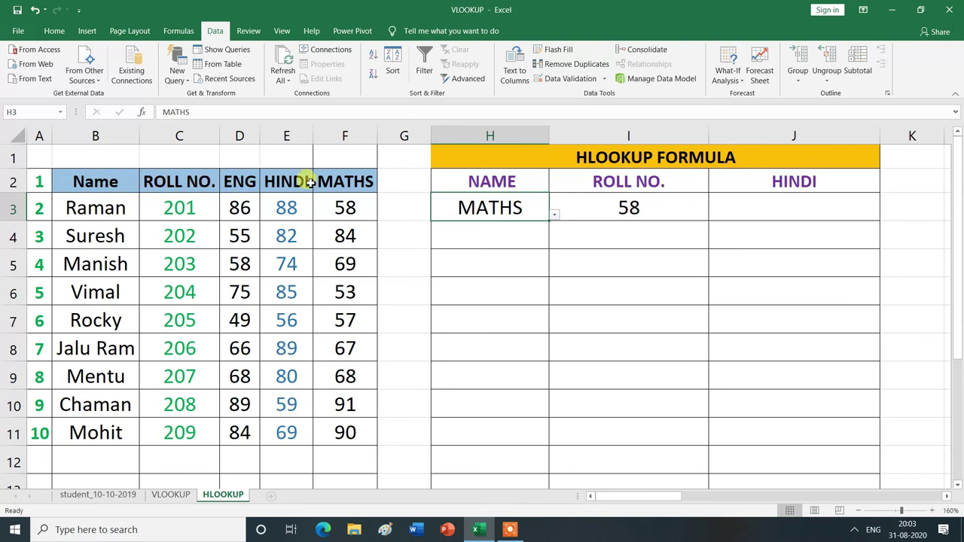
pyautogui.click(555, 216)
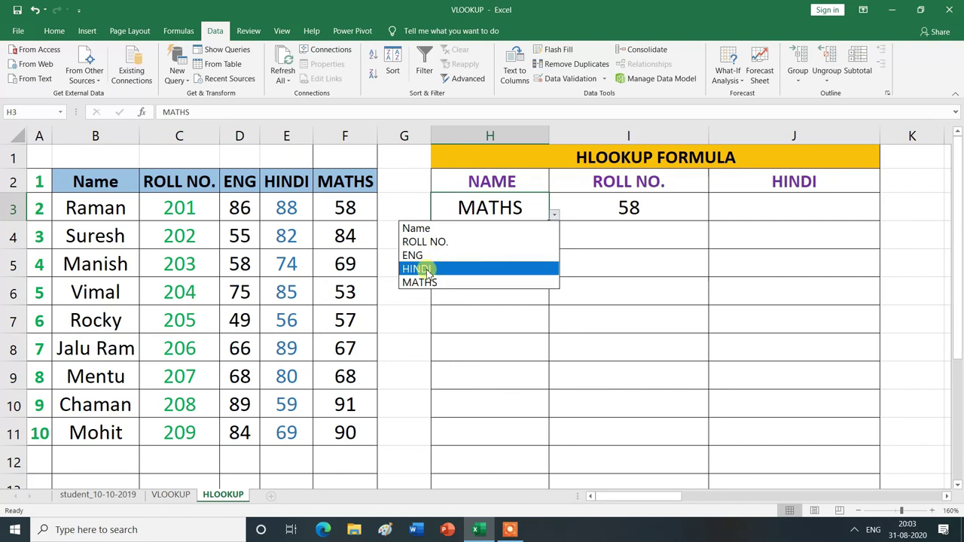
pyautogui.click(492, 328)
# Step: Clear the ROLL NO. and HINDI labels from I2:J2
pyautogui.moveTo(588, 182); pyautogui.dragTo(767, 182)
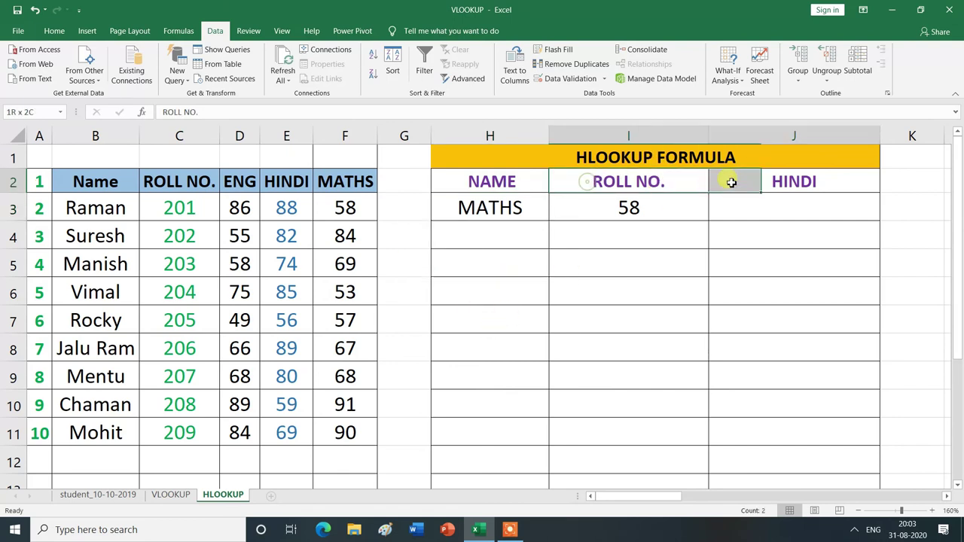
pyautogui.press('Delete')
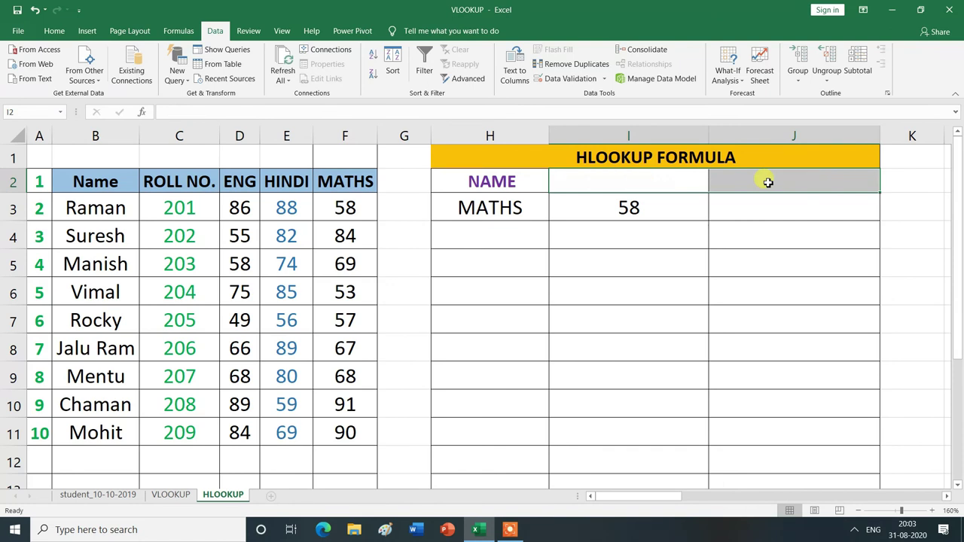
pyautogui.click(489, 208)
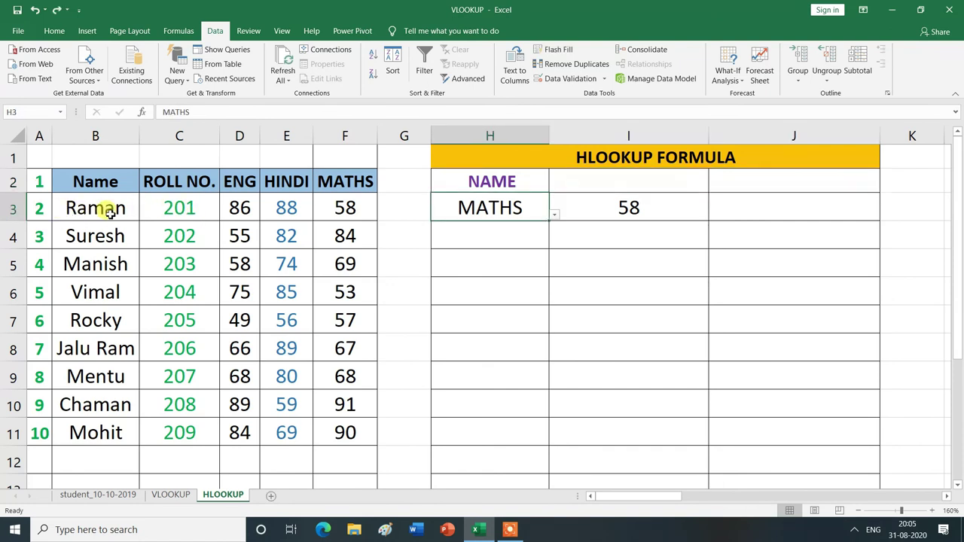
# Step: Test H3's dropdown with ROLL NO., ENG, HINDI, MATHS, then Name, so I3 returns Raman
pyautogui.click(555, 216)
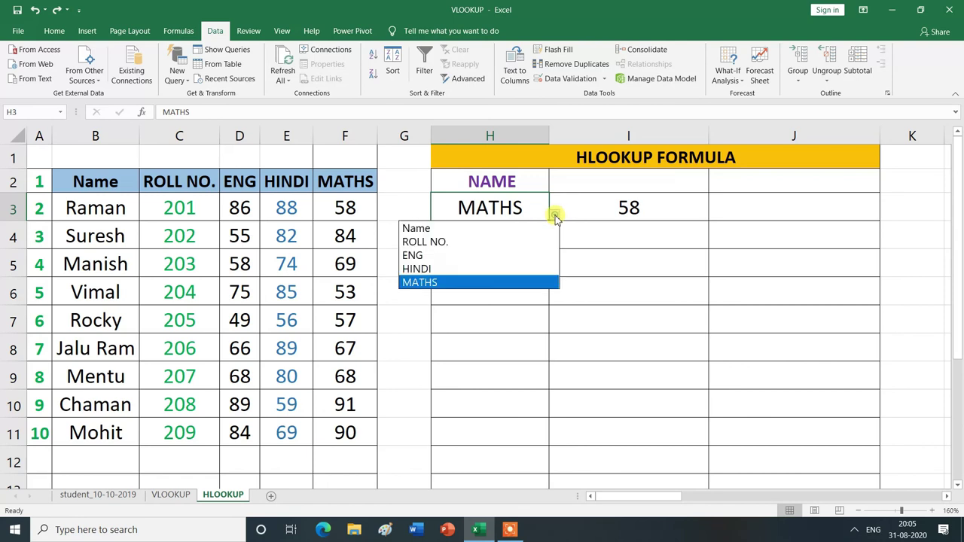
pyautogui.click(431, 243)
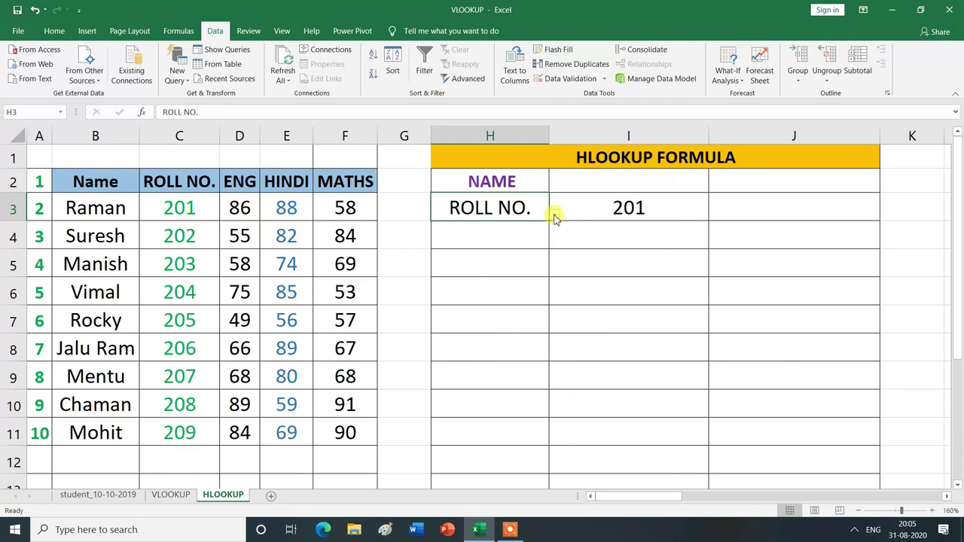
pyautogui.click(554, 215)
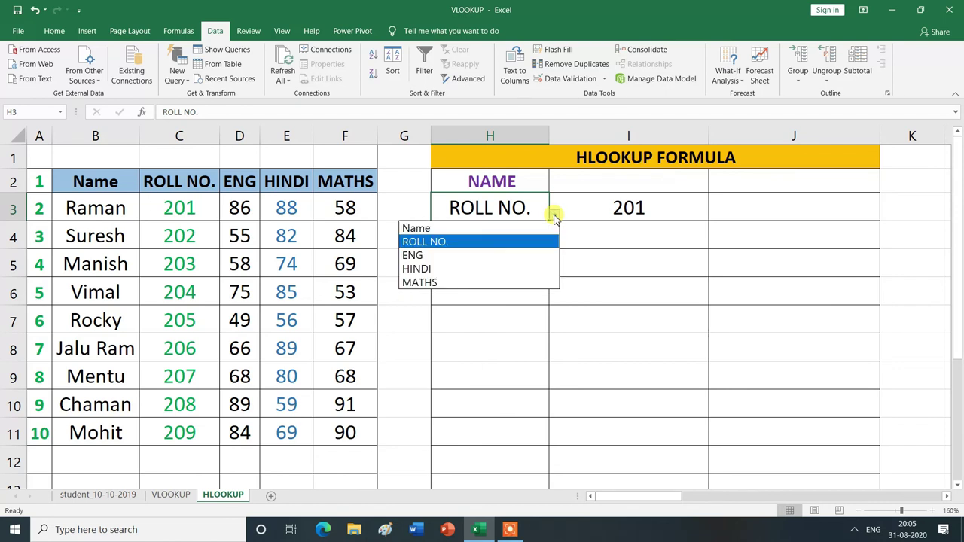
pyautogui.click(435, 259)
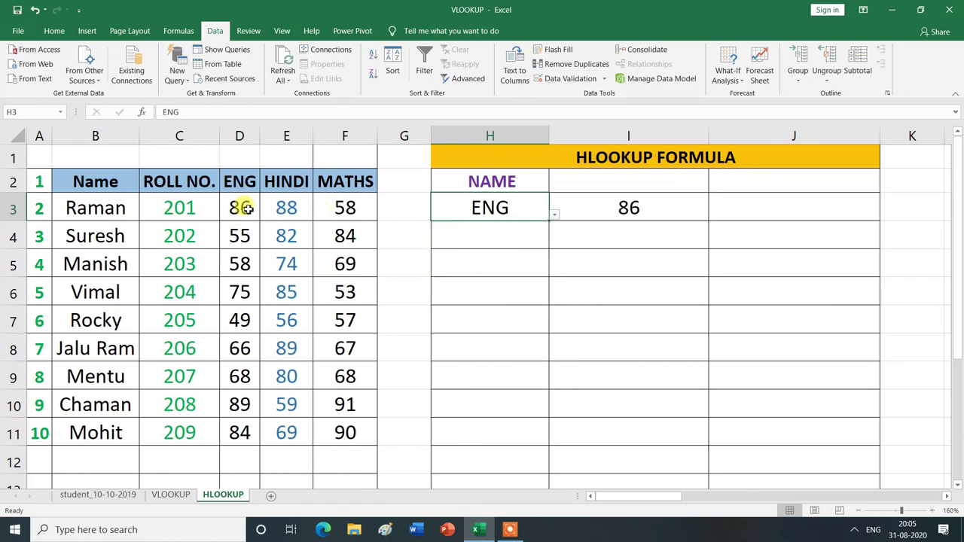
pyautogui.click(554, 215)
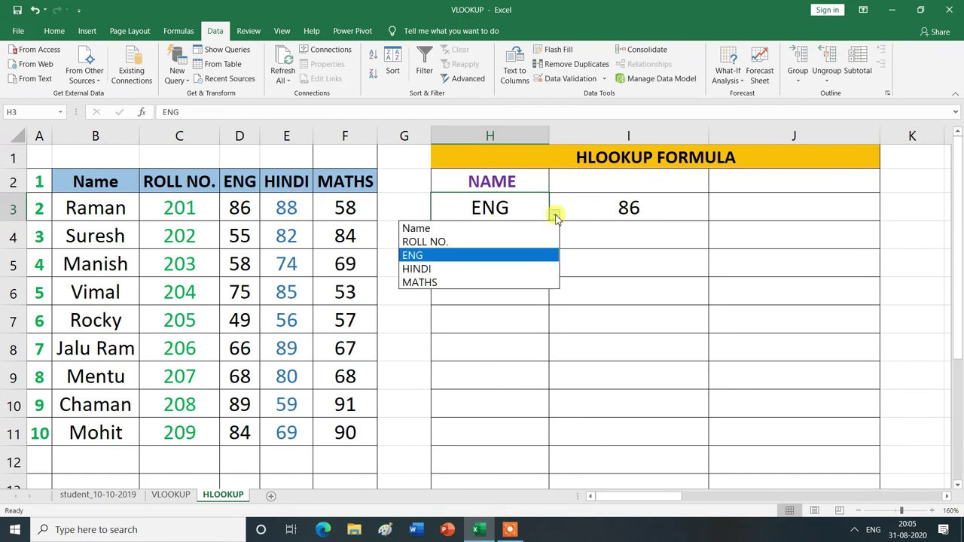
pyautogui.click(443, 268)
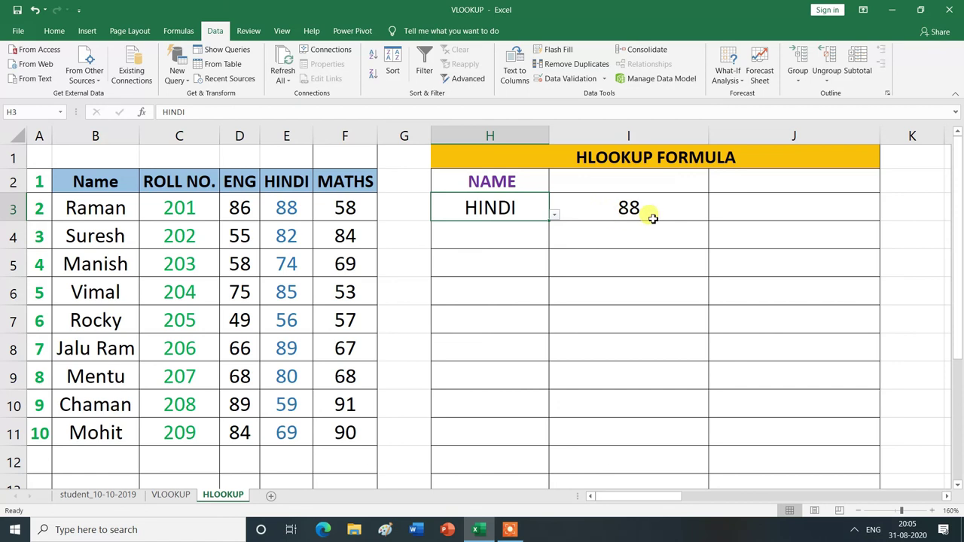
pyautogui.click(554, 215)
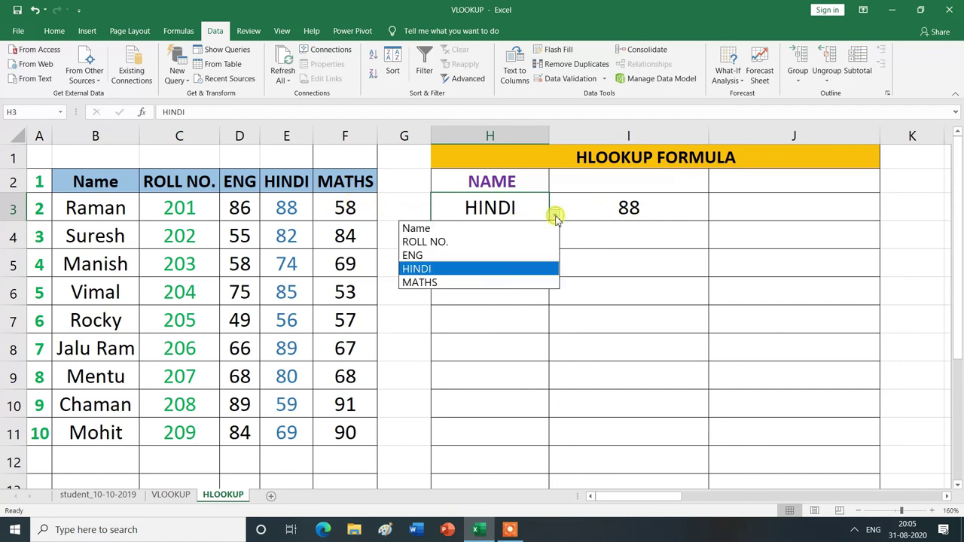
pyautogui.click(444, 283)
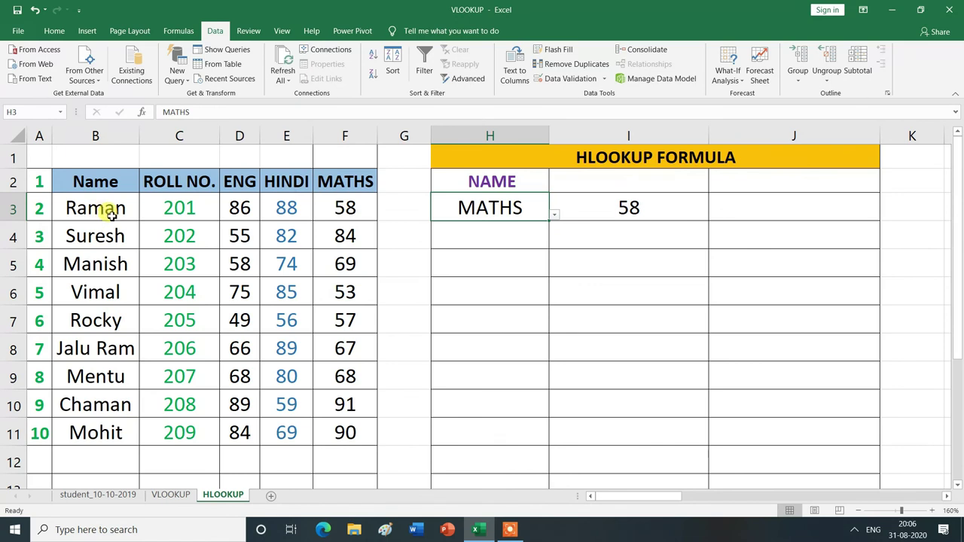
pyautogui.click(554, 215)
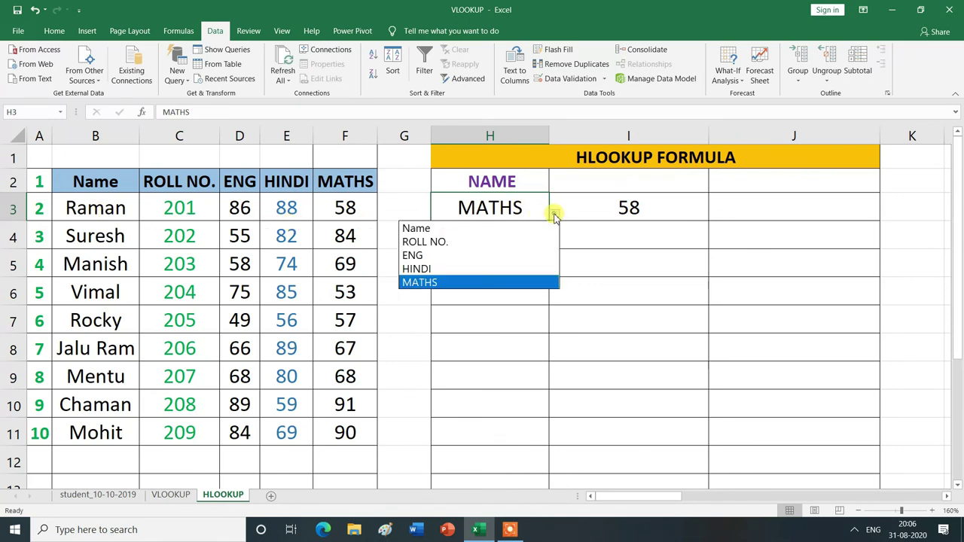
pyautogui.click(430, 230)
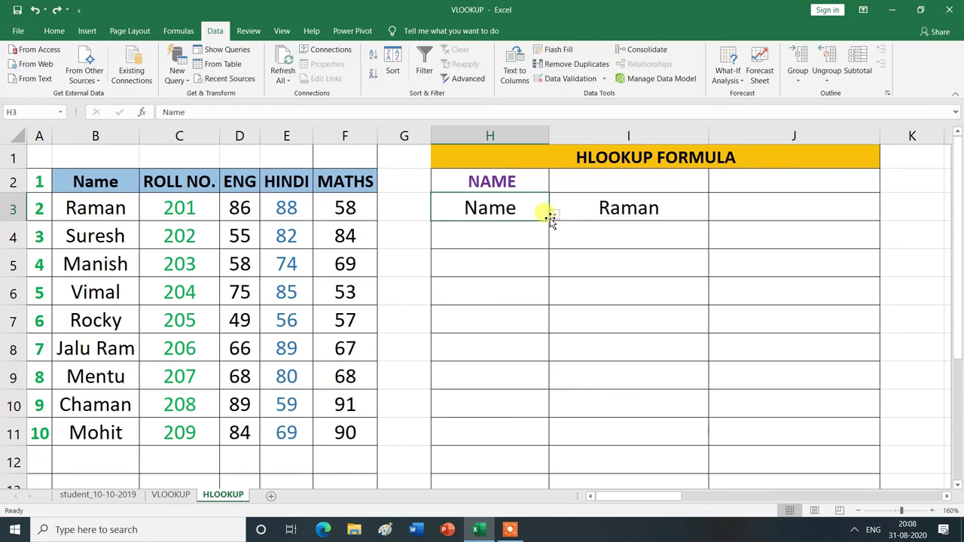
# Step: Rename the D2 header from ENG to CS and confirm CS appears in H3's dropdown
pyautogui.click(245, 185)
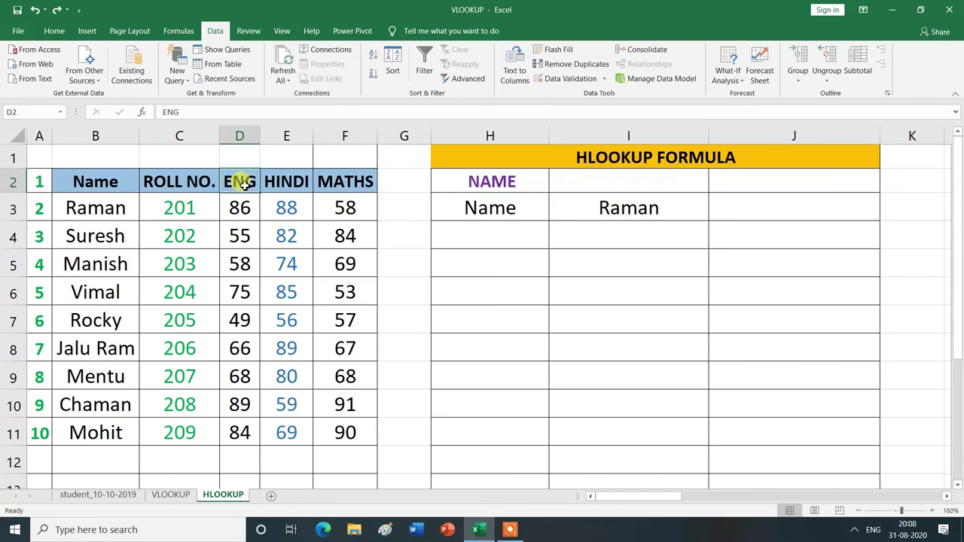
pyautogui.write('CS')
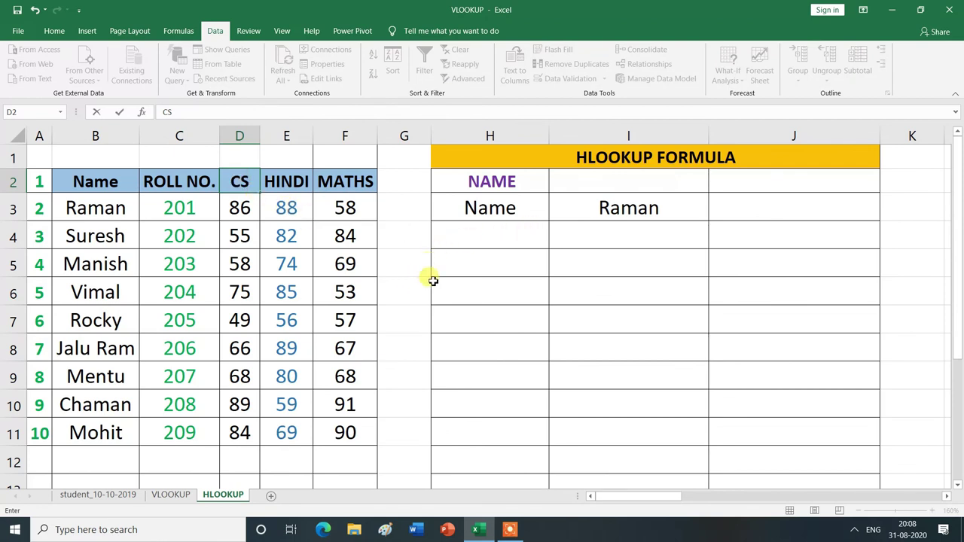
pyautogui.click(513, 217)
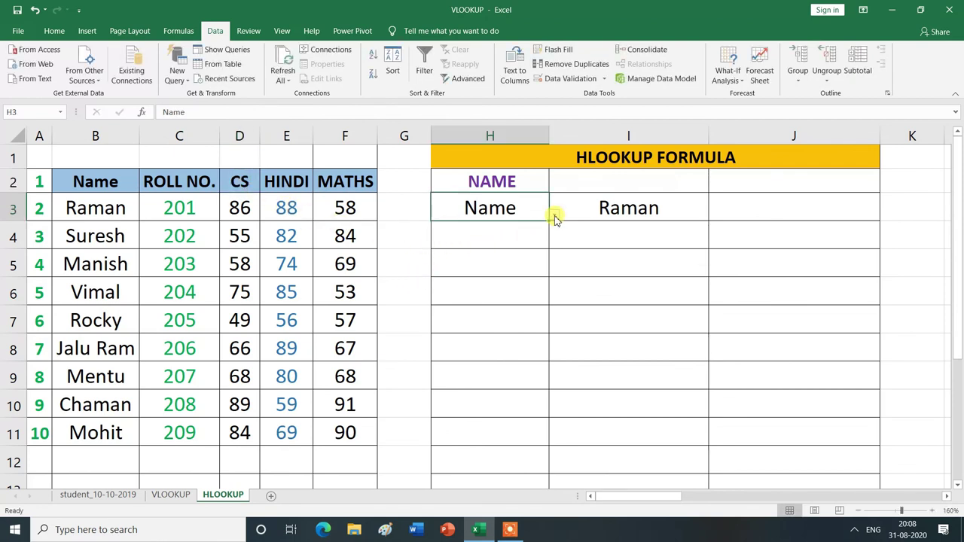
pyautogui.click(554, 216)
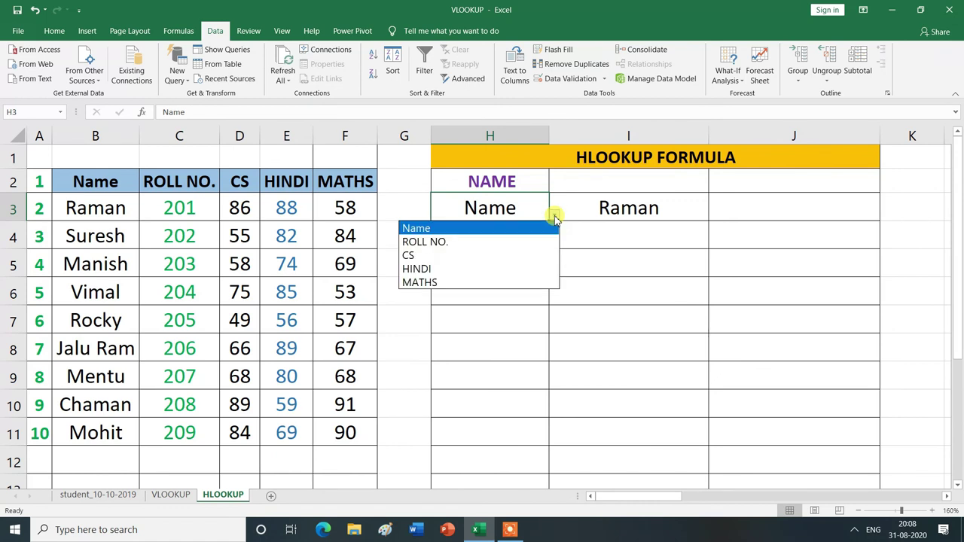